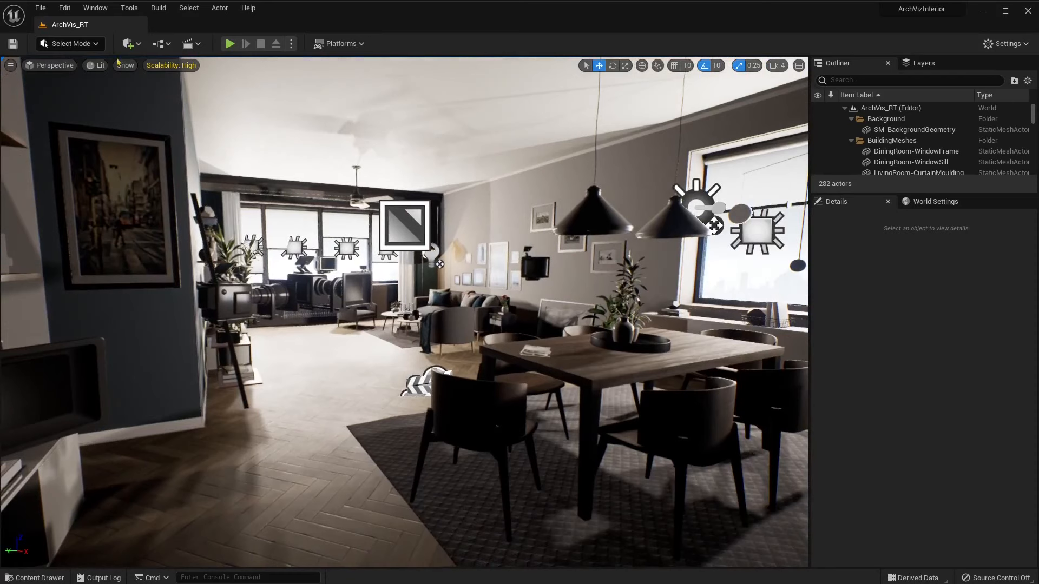
Open the ArchVis_JB level from the Maps folder.
left_click(97, 45)
left_click(99, 46)
left_click(40, 7)
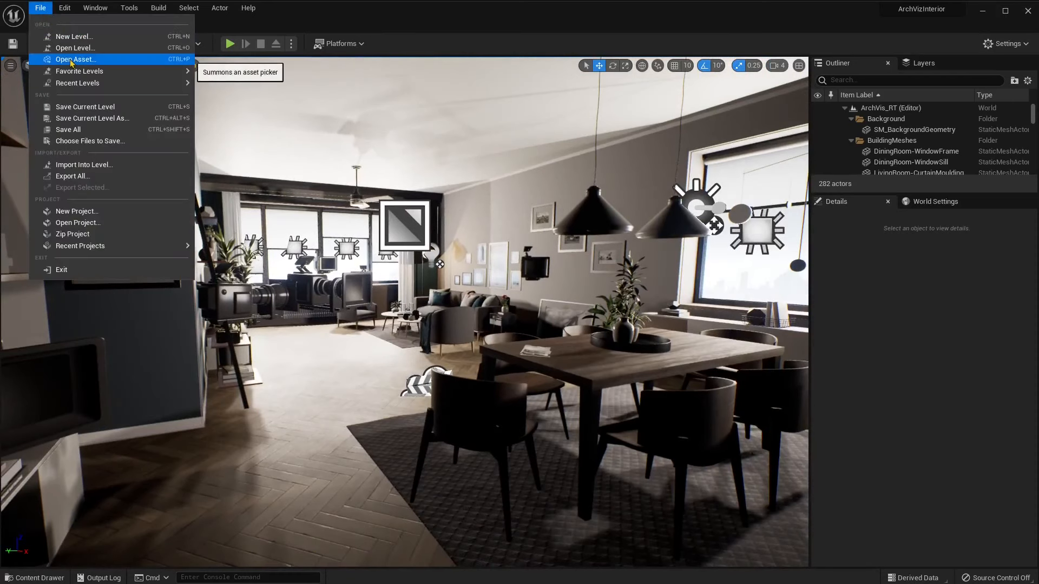
left_click(73, 48)
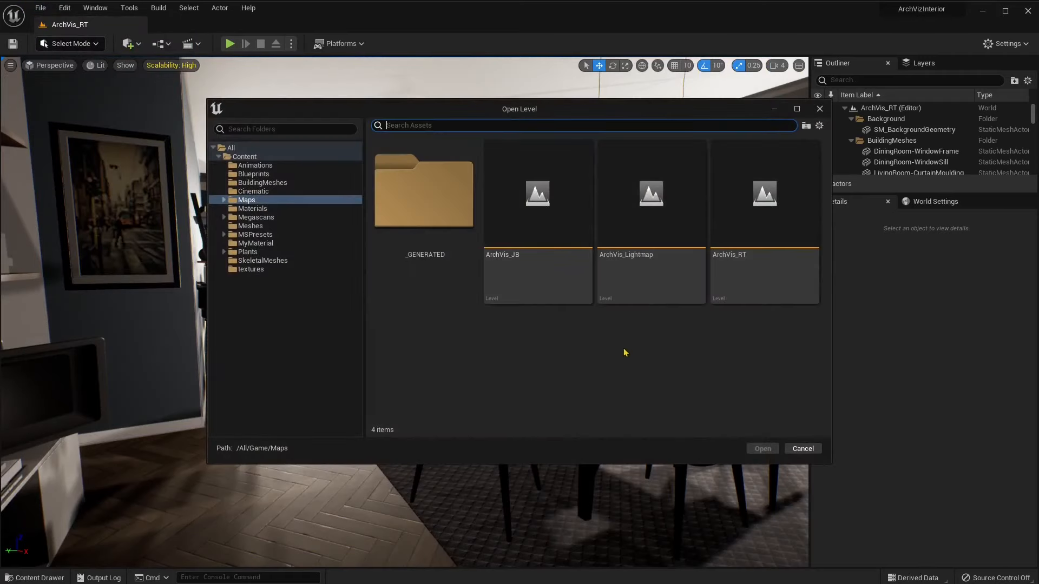
left_click(505, 200)
left_click(762, 449)
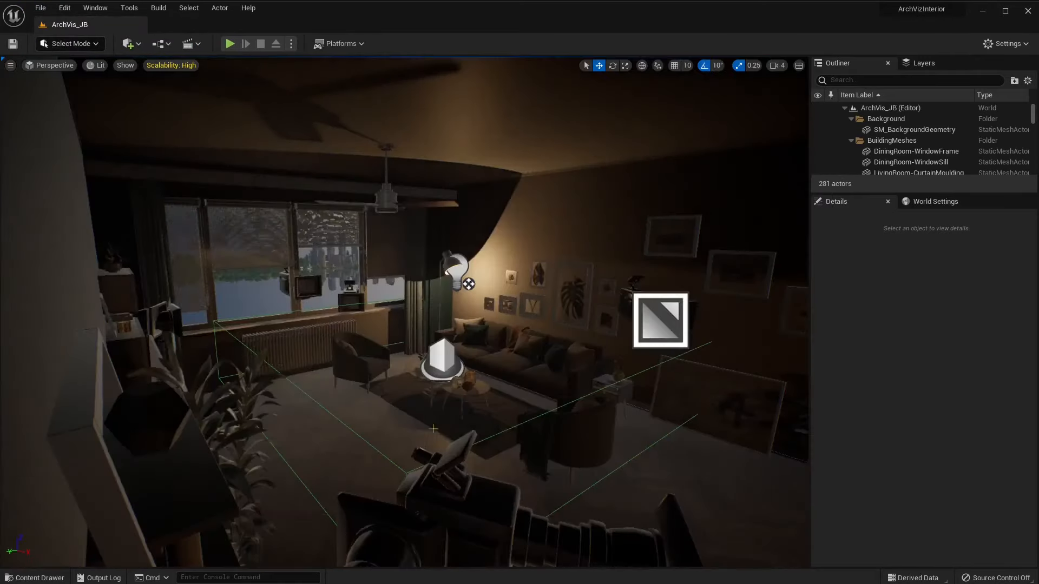
Examine the apartment's dining area, table, pendant lamps and windows in the perspective view.
right_click_drag(433, 428, 605, 424)
key("d")
key("w")
key("s")
key("d")
key("w")
key("s")
key("w")
key("s")
key("d")
key("w")
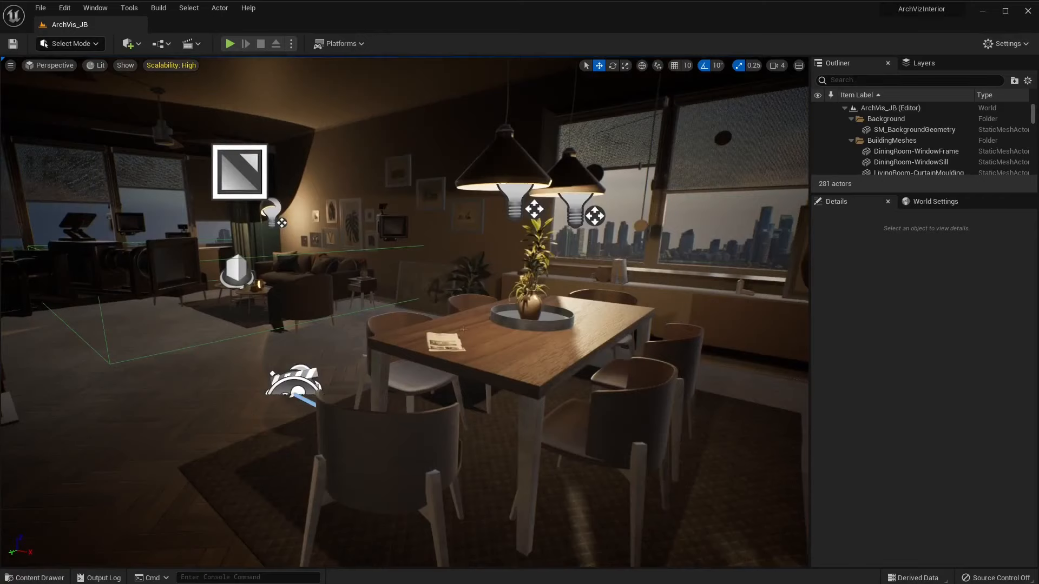
mouse_move(606, 425)
right_mouse_down()
mouse_move(627, 424)
mouse_move(607, 423)
right_mouse_up()
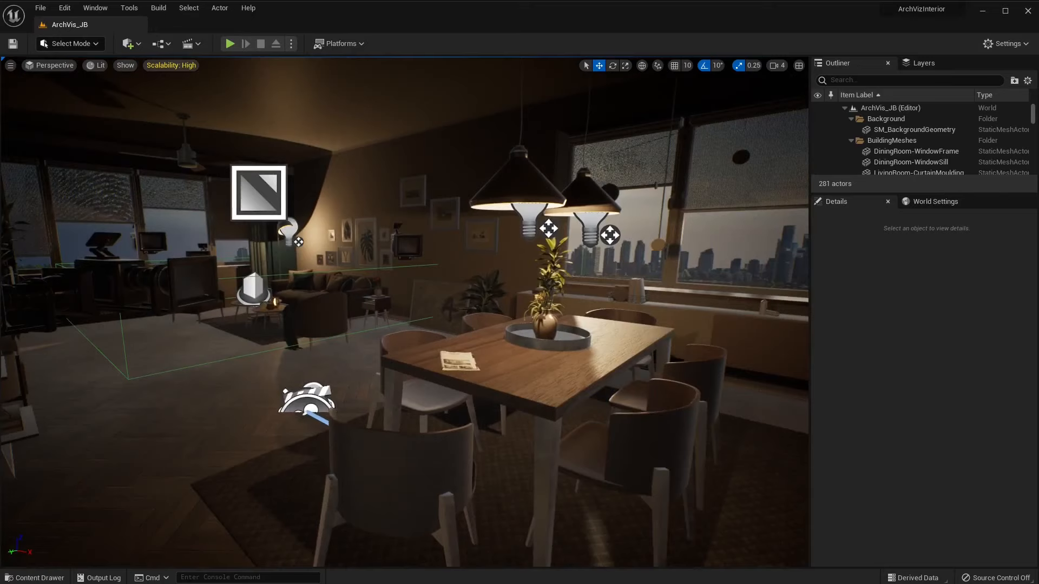
key("s")
right_click_drag(600, 319, 619, 314)
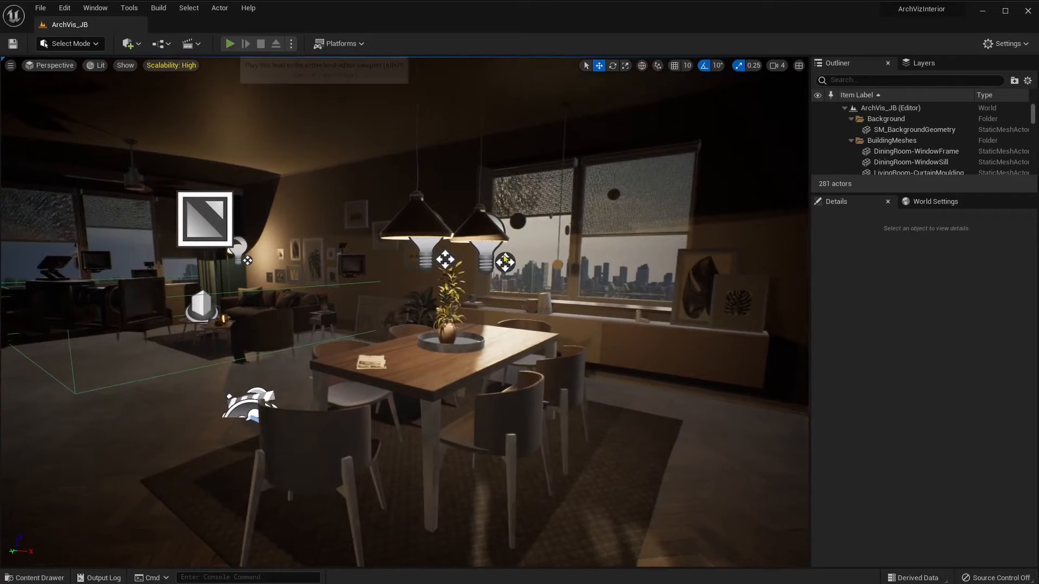
Test-play the level briefly in the viewport and inspect the point light in the nearer pendant lamp above the dining table.
key("alt+p")
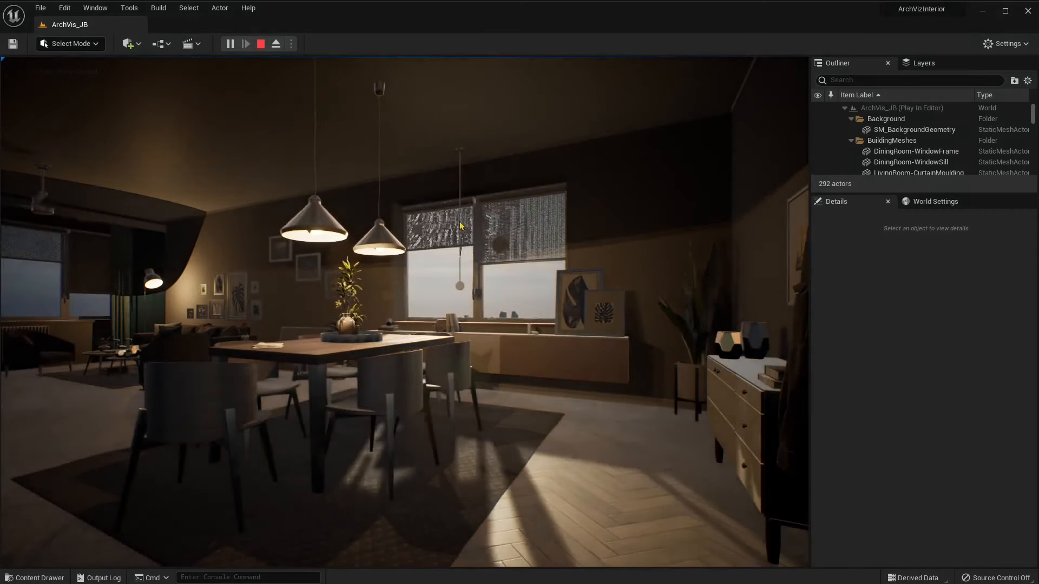
left_click(458, 339)
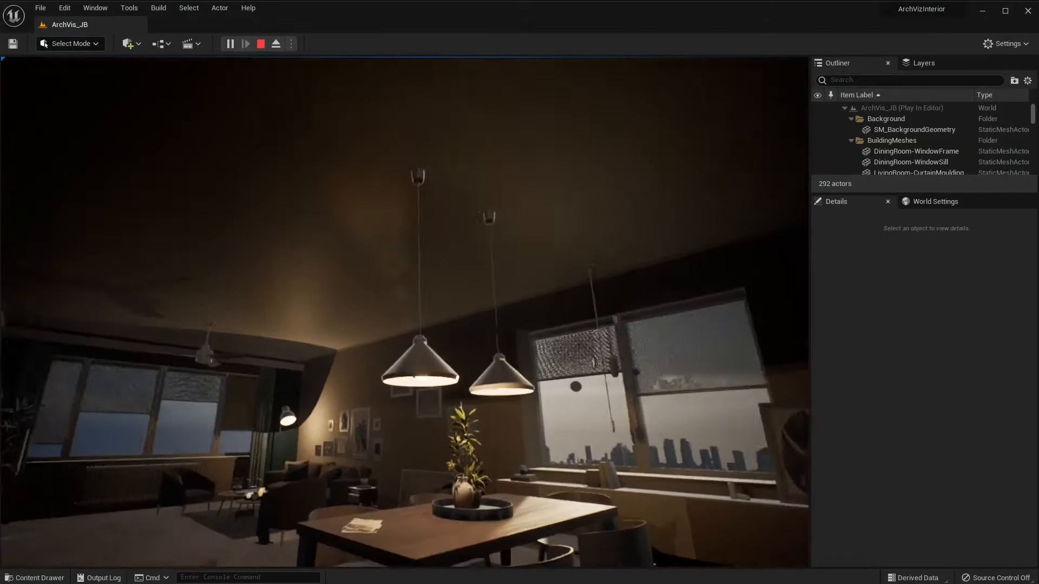
key("Escape")
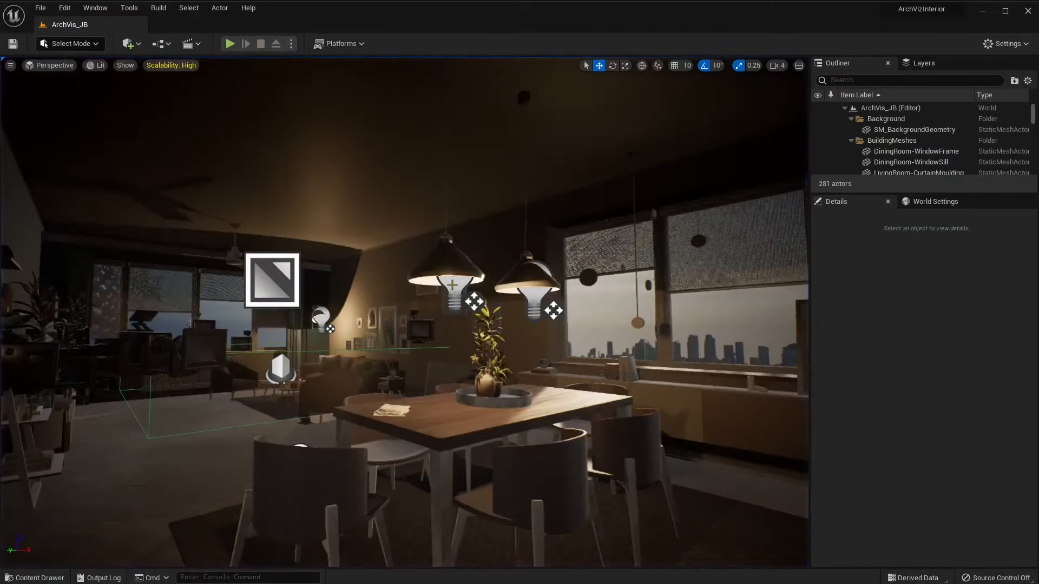
left_click(452, 285)
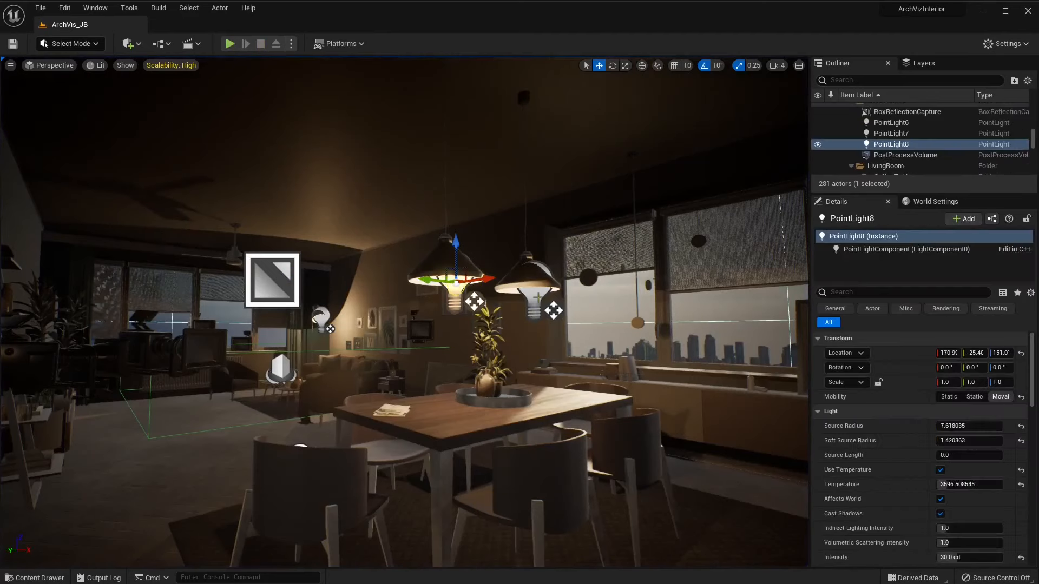
Rotate the door beside the coat stand to -30° about its vertical axis.
right_click_drag(371, 383, 795, 403)
key("w")
key("w")
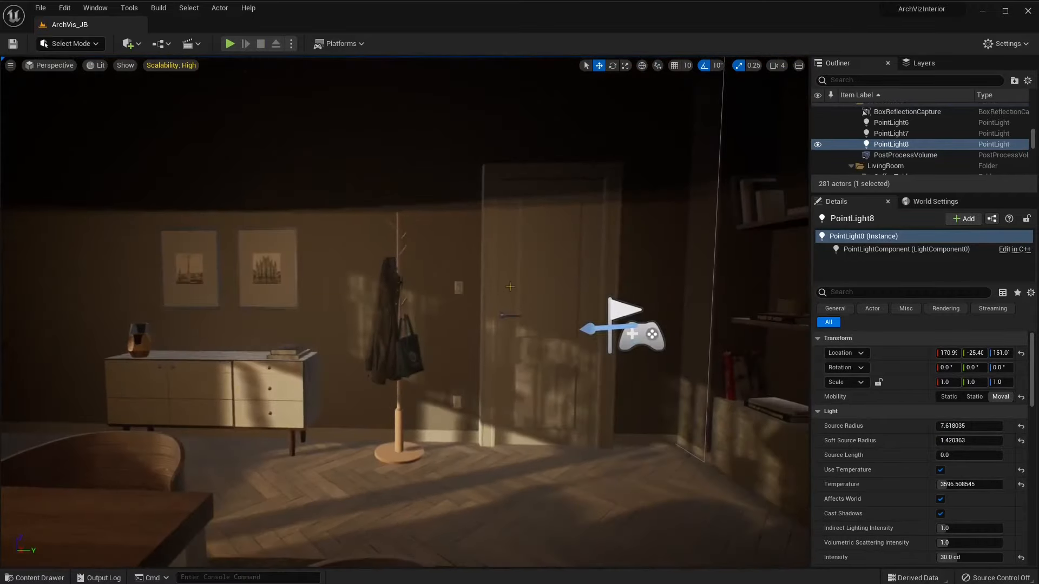
left_click(520, 299)
right_click_drag(538, 462, 578, 480)
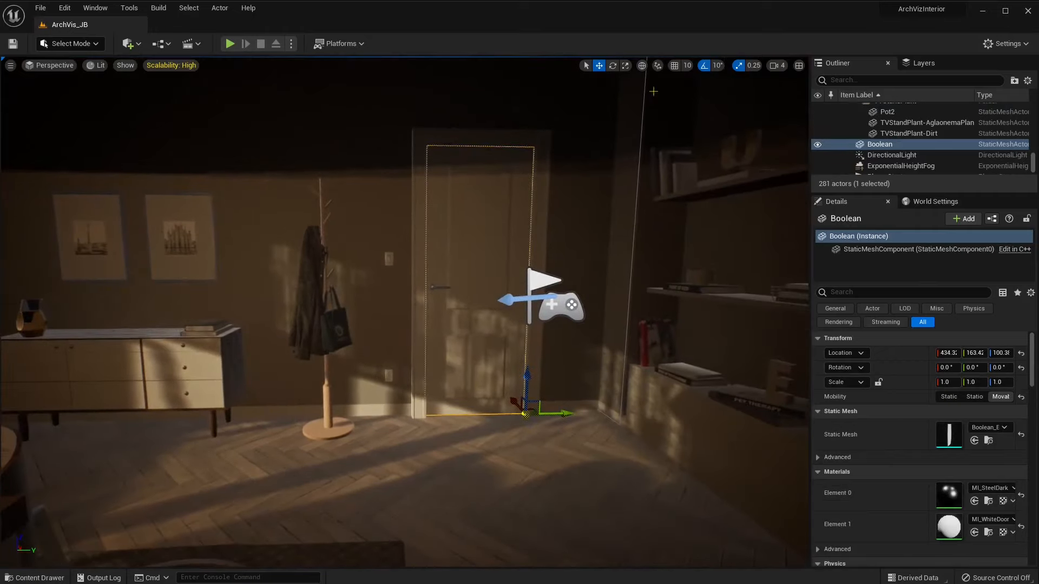
left_click(613, 65)
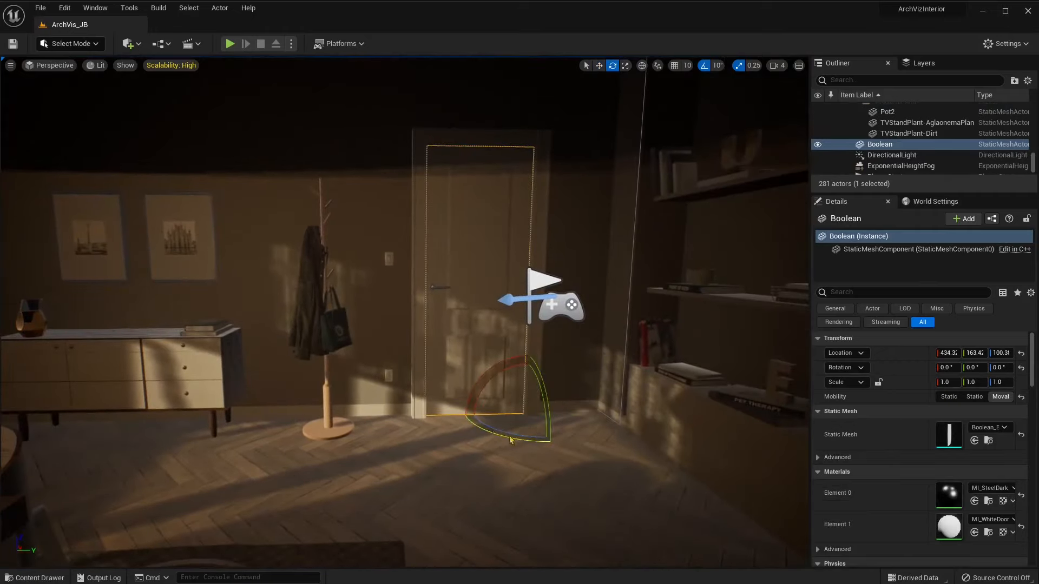
left_click_drag(510, 440, 540, 437)
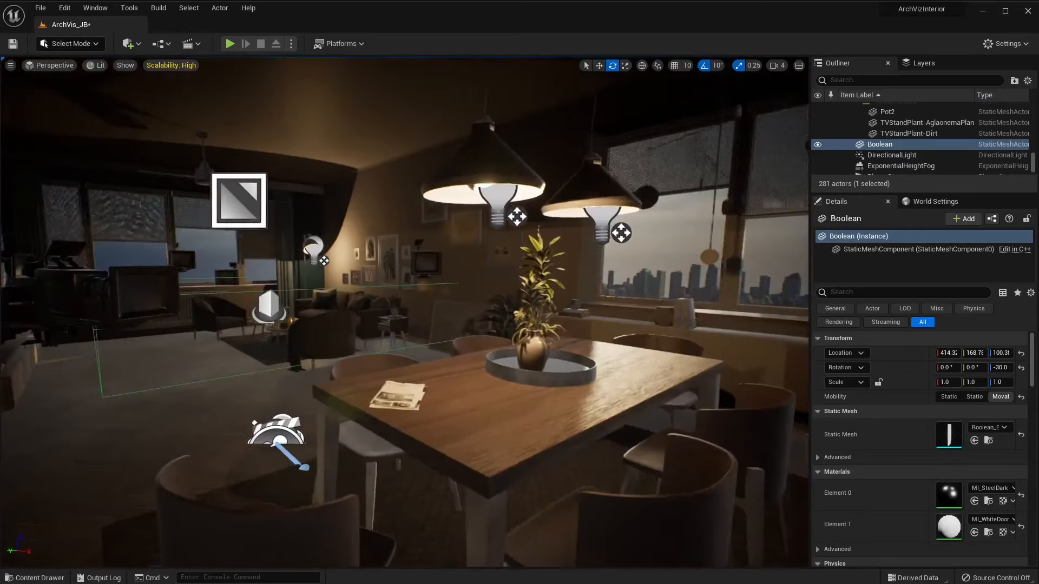
Examine the lighting around the dining table and living room from several angles.
right_click_drag(404, 312, 346, 312)
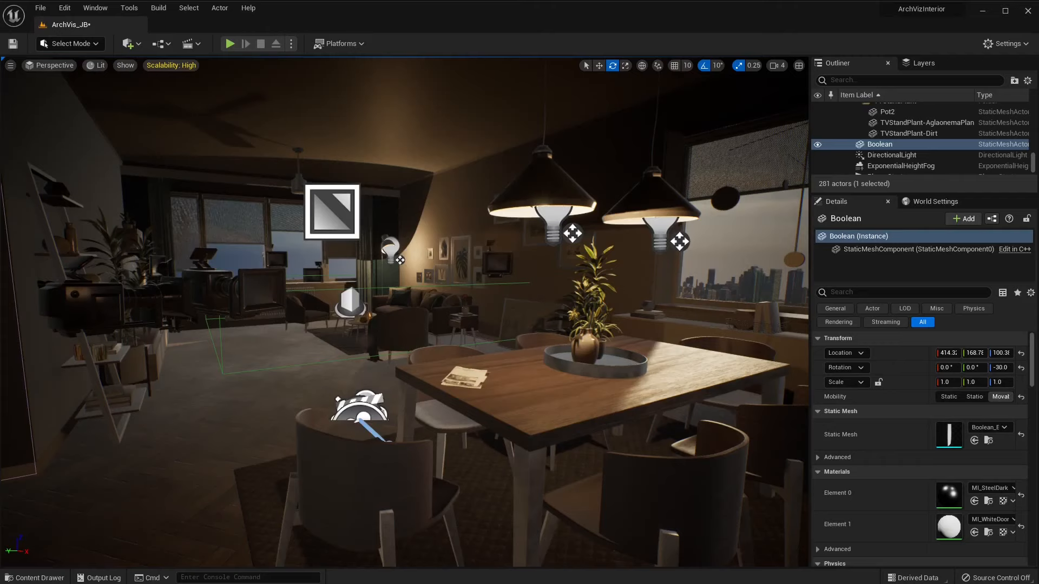
right_click_drag(425, 437, 464, 405)
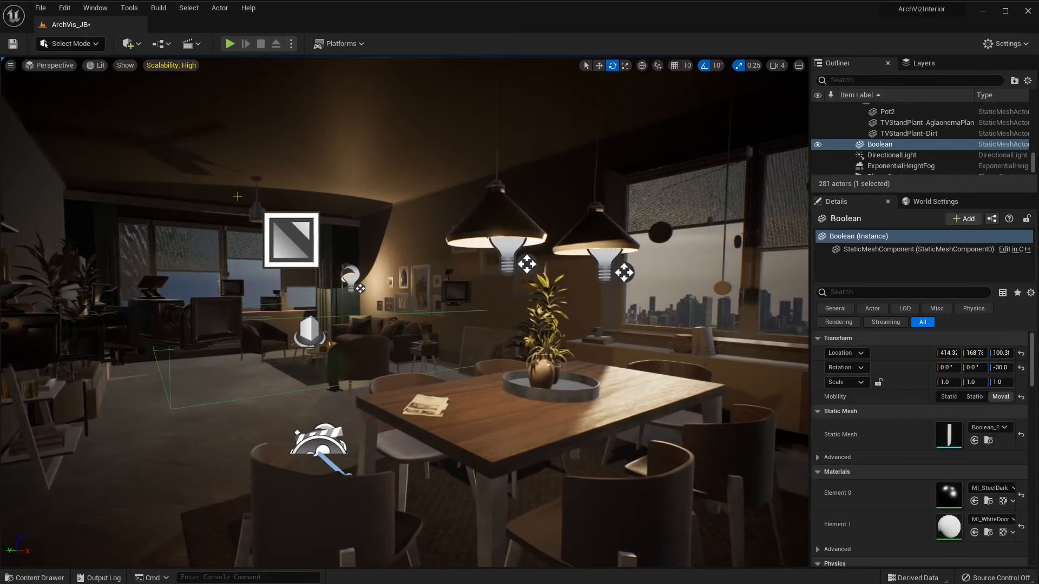
right_click_drag(464, 406, 585, 284)
key("w")
right_click_drag(512, 202, 411, 195)
key("w")
key("s")
key("d")
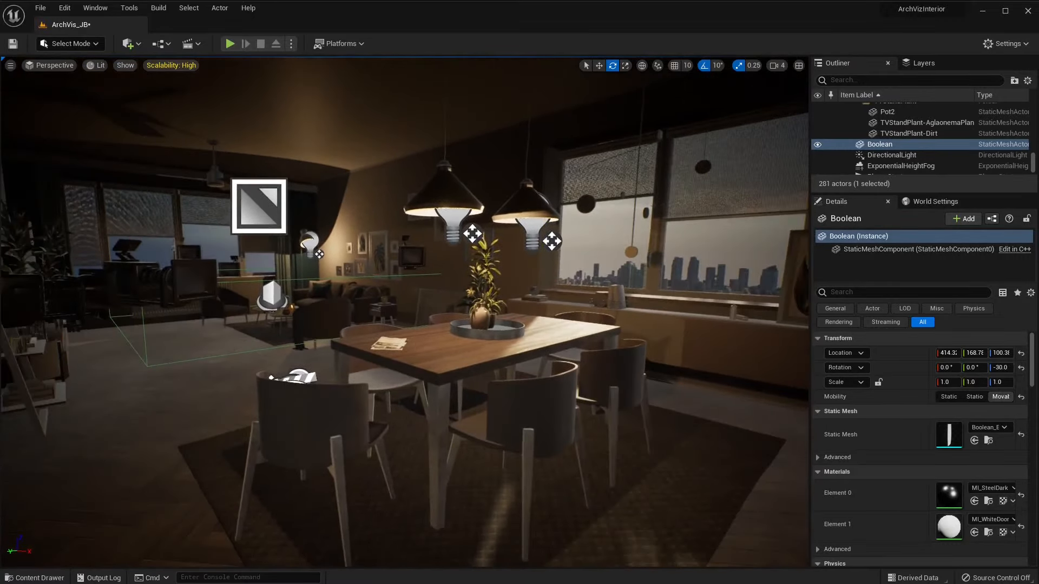
Examine the Level Blueprint's event graph, close it, and inspect the trigger box in the living room.
left_click(166, 46)
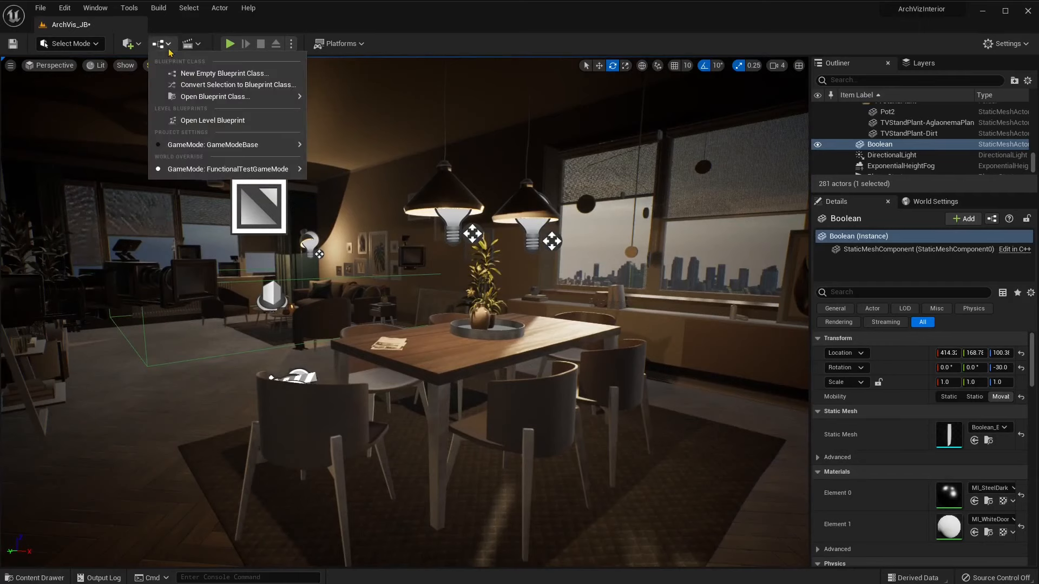
left_click(196, 44)
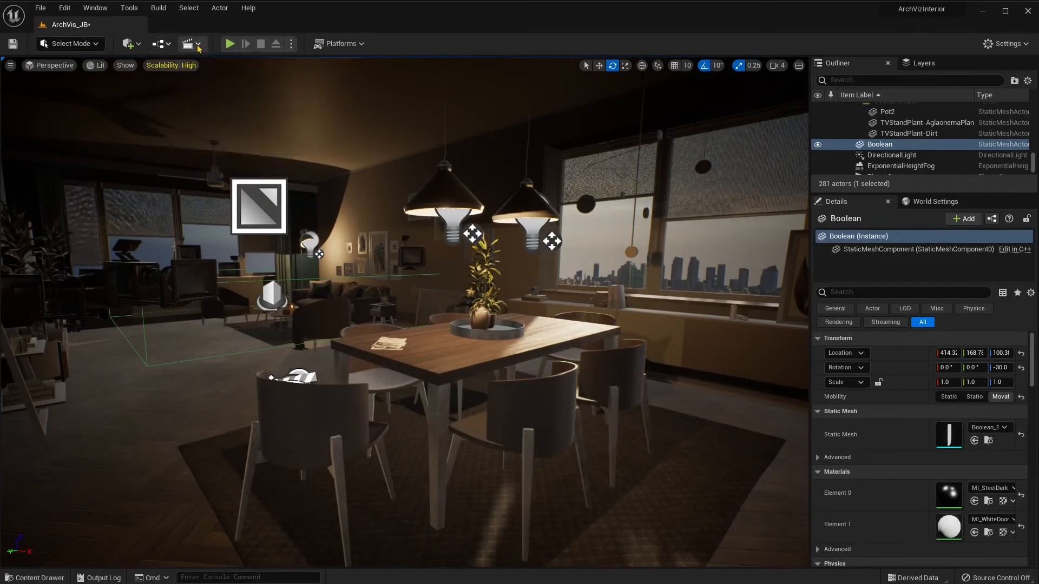
left_click(169, 46)
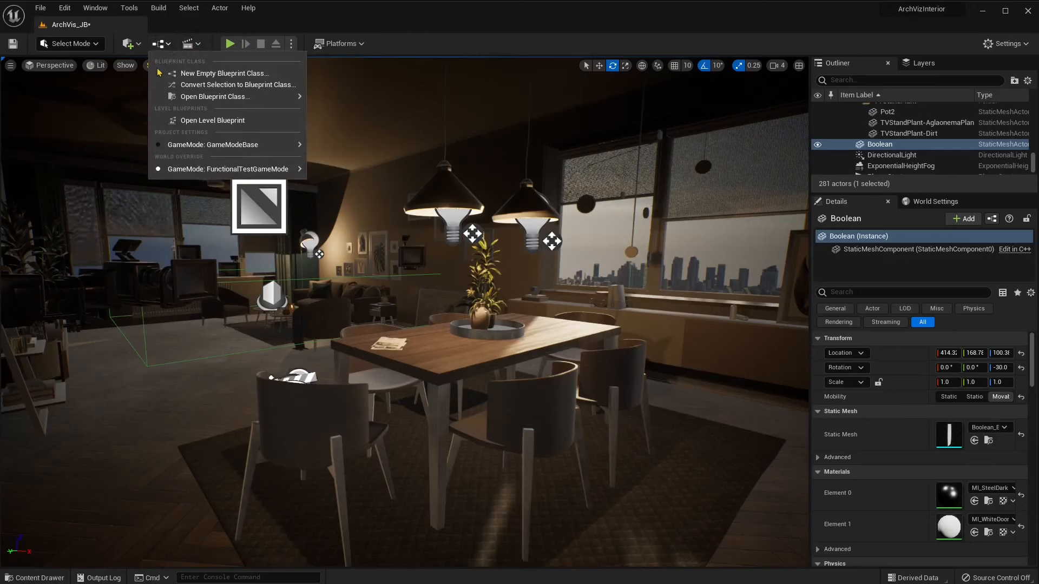
left_click(217, 121)
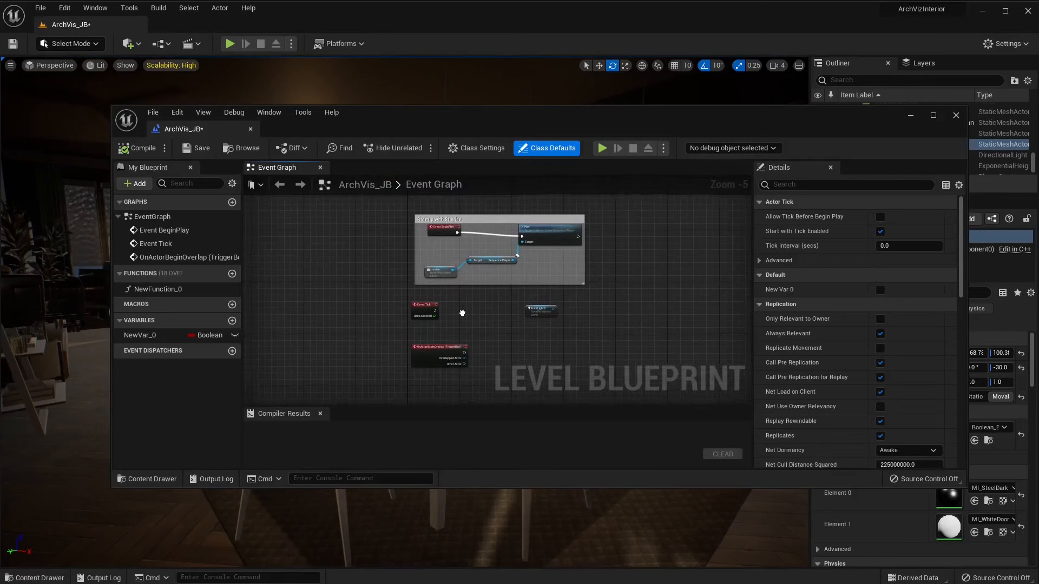
left_click(955, 115)
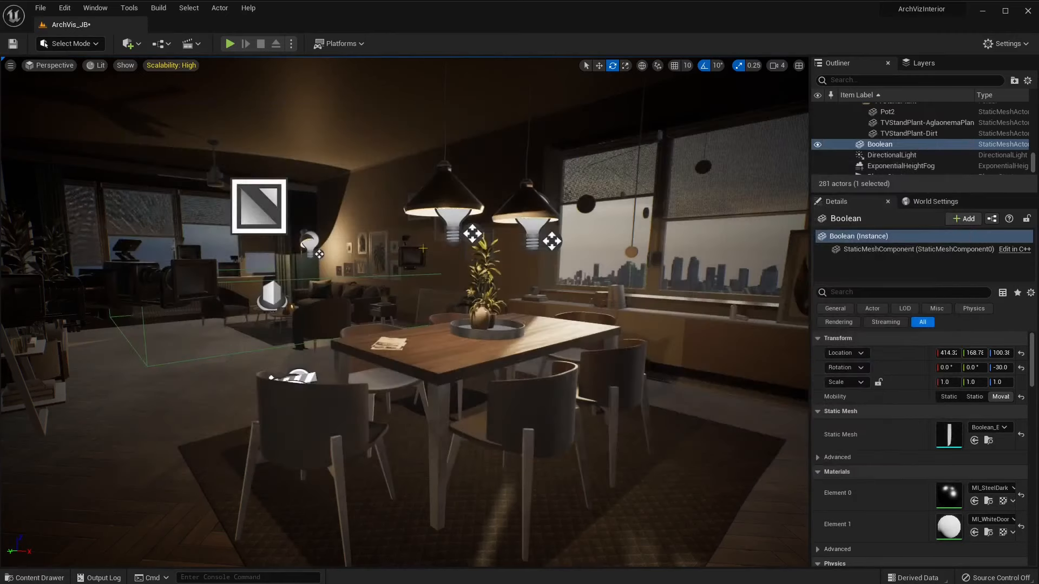
left_click(274, 297)
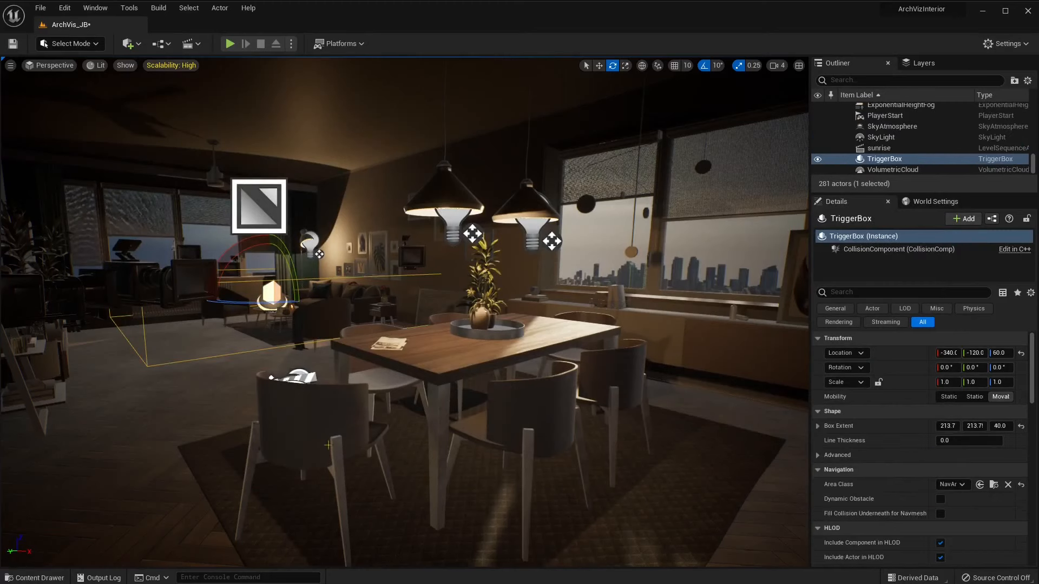
Convert DiningRoom-Chair3 into a Blueprint class named DiningRoom-Chair3_Blueprint, using Harvest Components with StaticMeshActor as the parent class.
left_click(528, 425)
right_click_drag(528, 425, 561, 433)
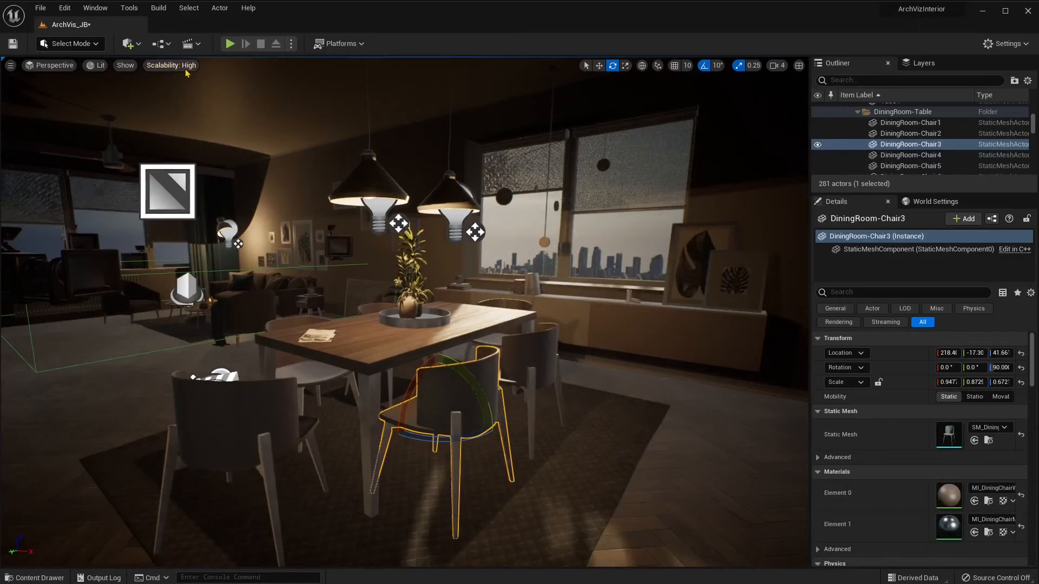
left_click(164, 44)
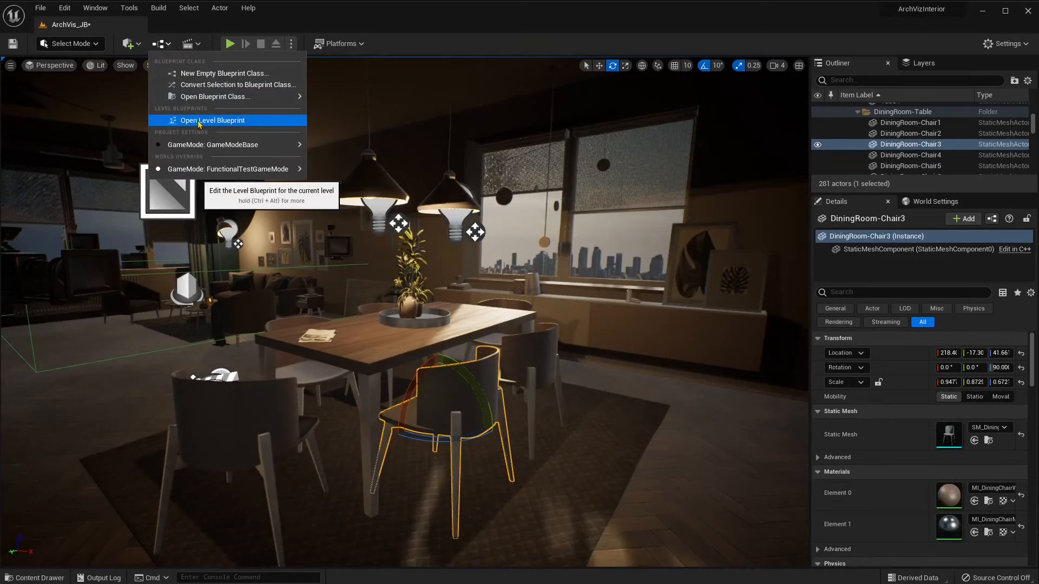
left_click(226, 86)
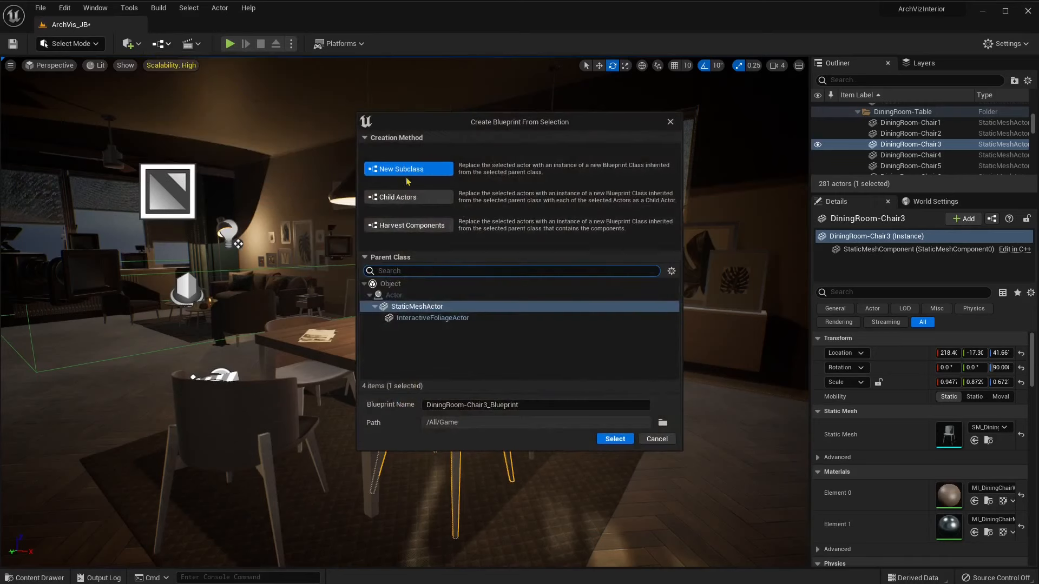
left_click(407, 238)
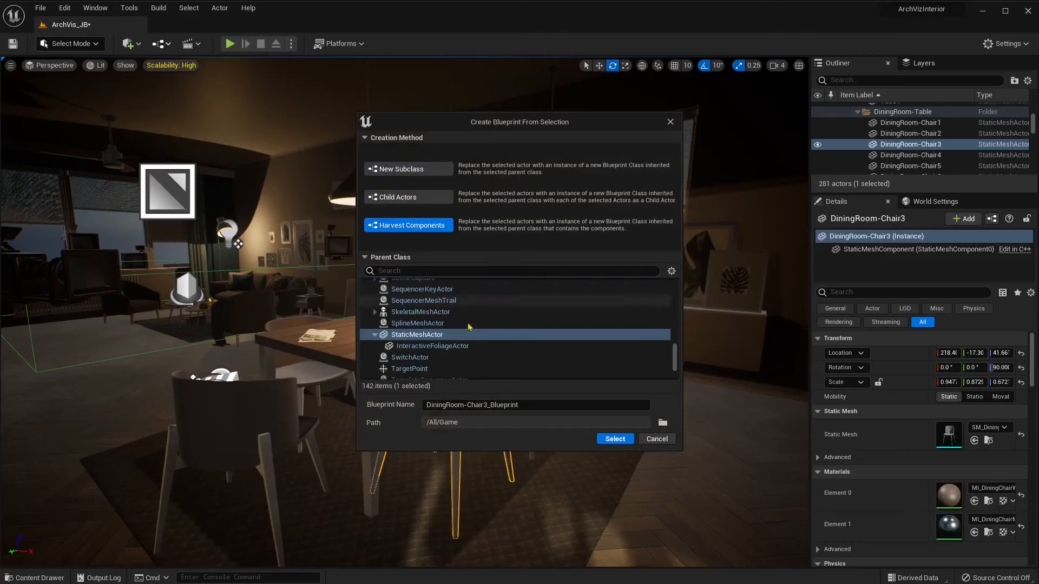
left_click(409, 168)
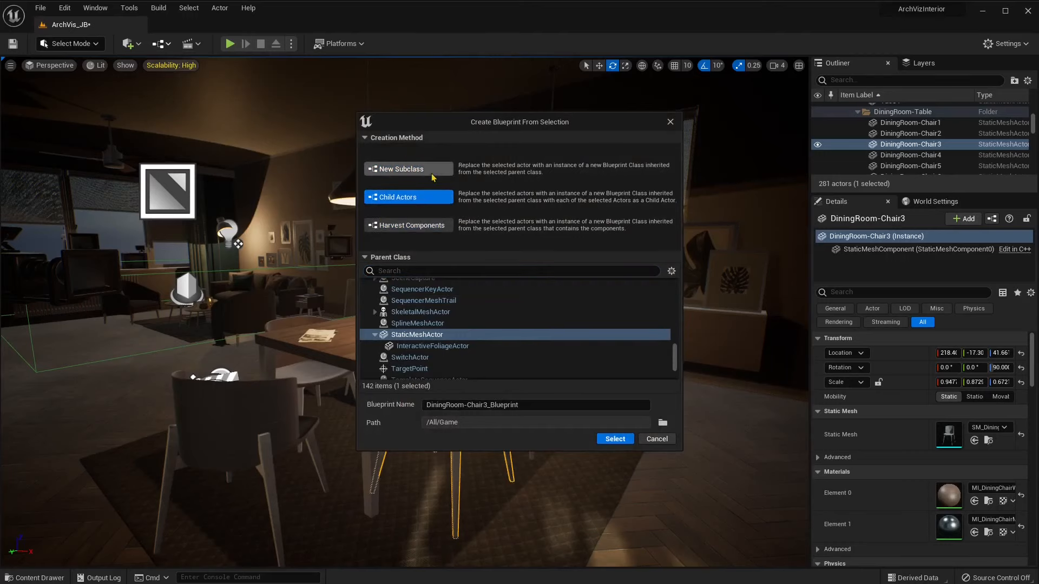
left_click(405, 227)
left_click(620, 441)
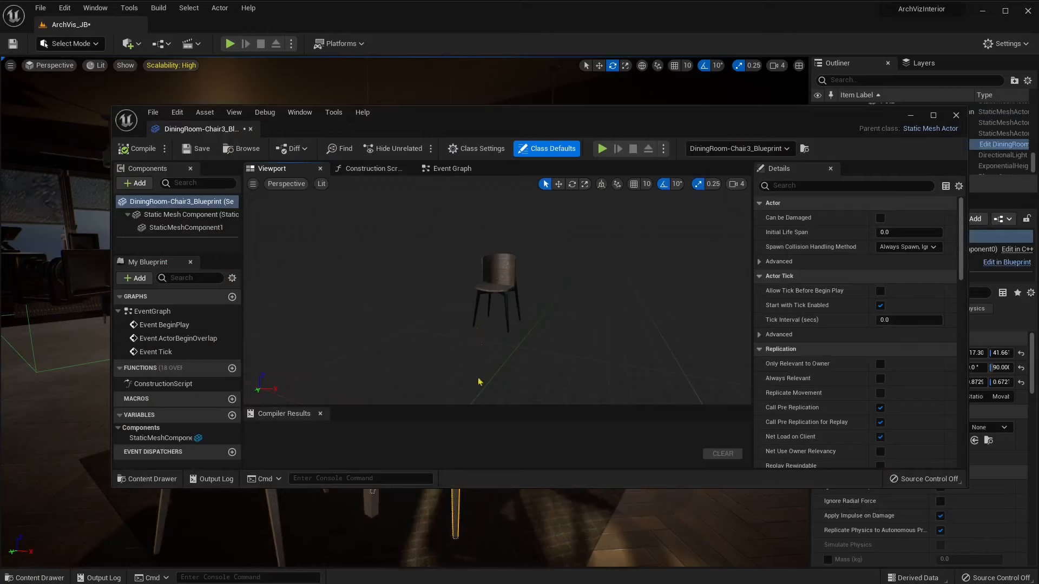
Inspect the chair's static mesh component in the blueprint's preview viewport.
mouse_move(509, 339)
right_mouse_down()
mouse_move(481, 341)
mouse_move(509, 344)
right_mouse_up()
key("w")
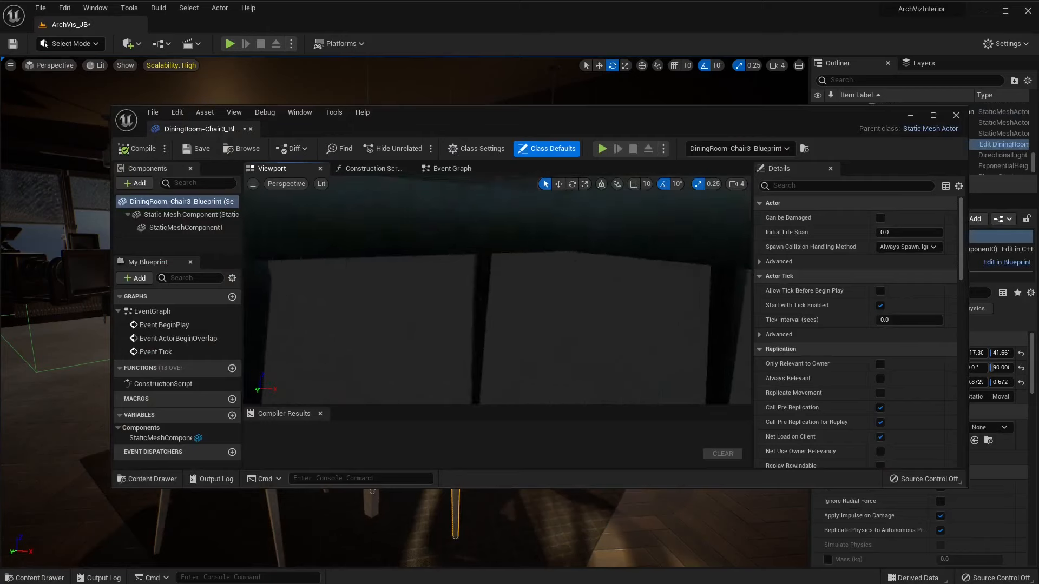
left_click(503, 267)
key("d")
right_click_drag(503, 268, 420, 244)
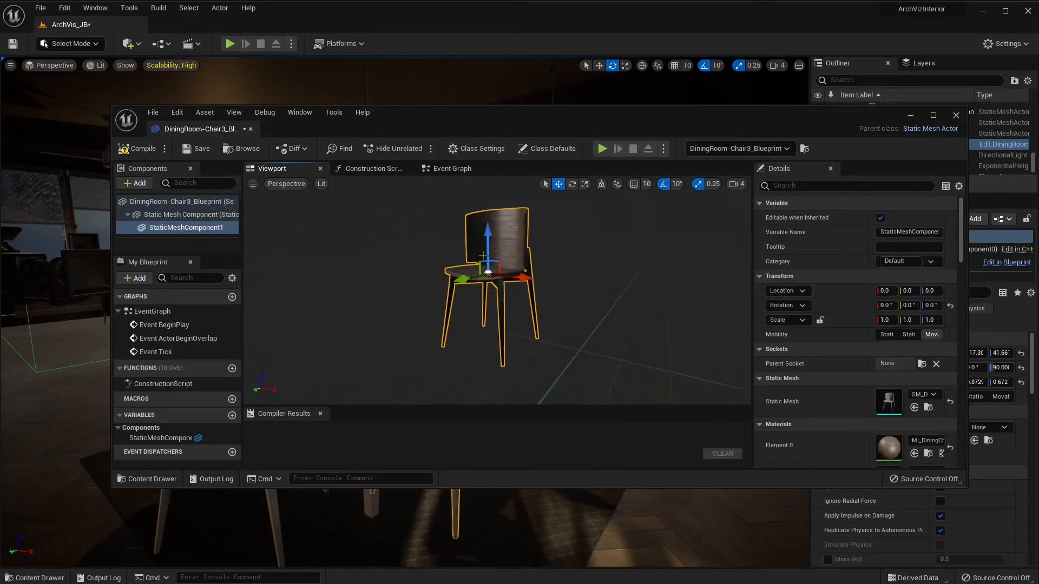
Examine the default event nodes in the chair blueprint's Event Graph and enlarge the blueprint editor window.
left_click(450, 168)
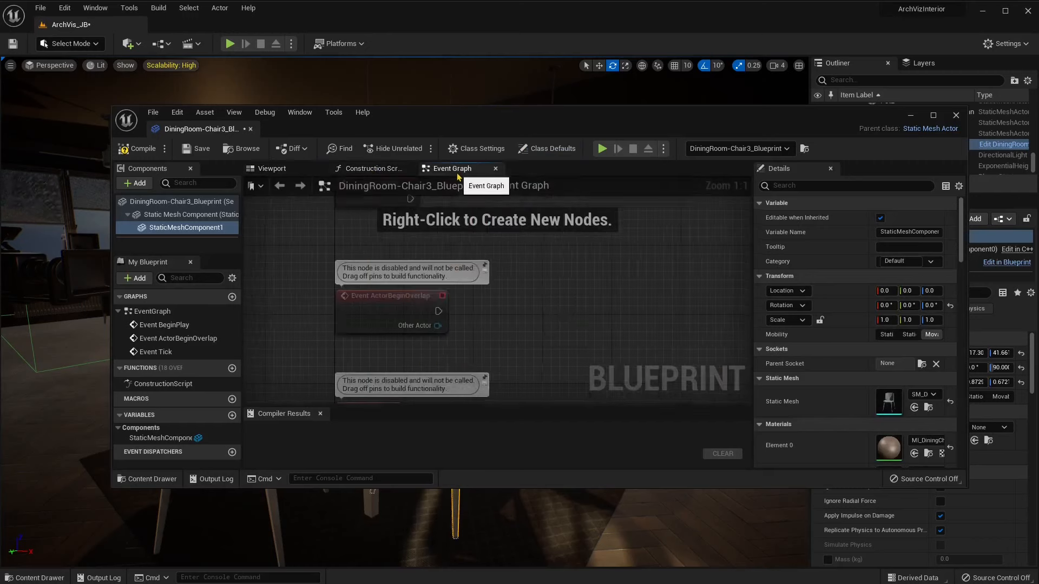
scroll(406, 314, "down", 5)
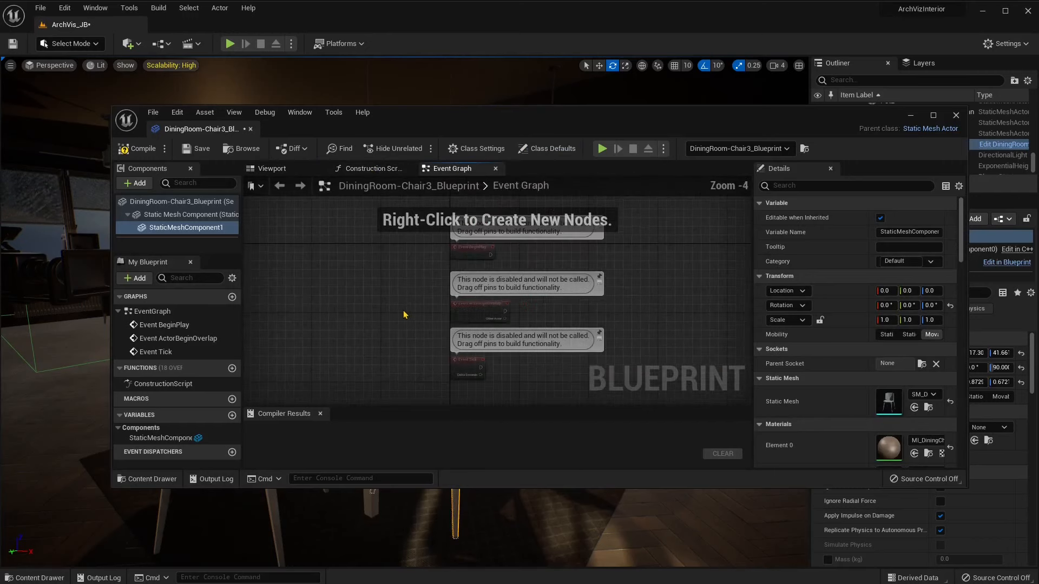
scroll(451, 279, "up", 3)
left_click(452, 265)
right_click_drag(385, 310, 375, 284)
left_click(460, 257)
left_click(439, 329)
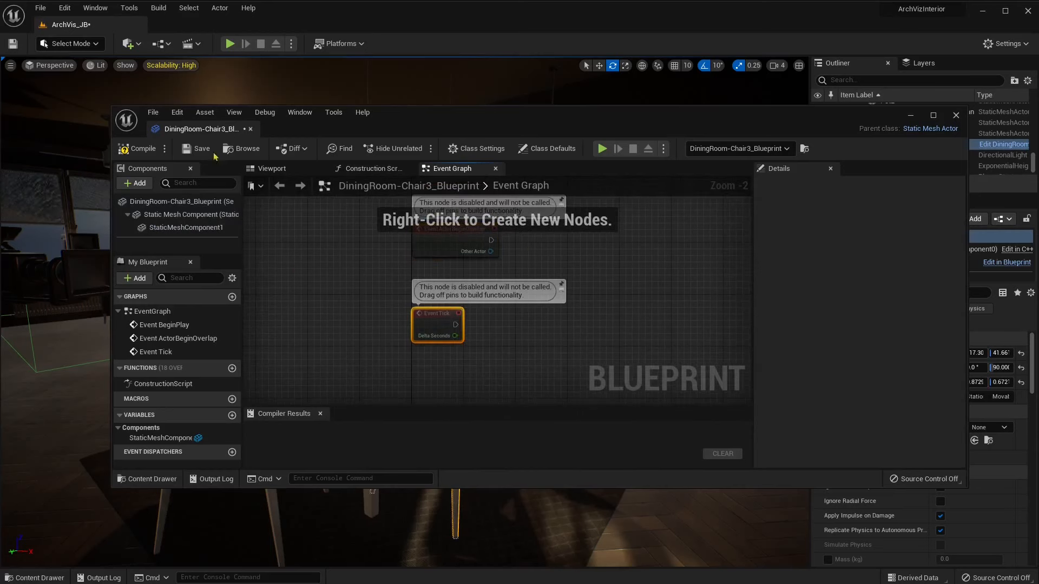
left_click_drag(110, 107, 33, 32)
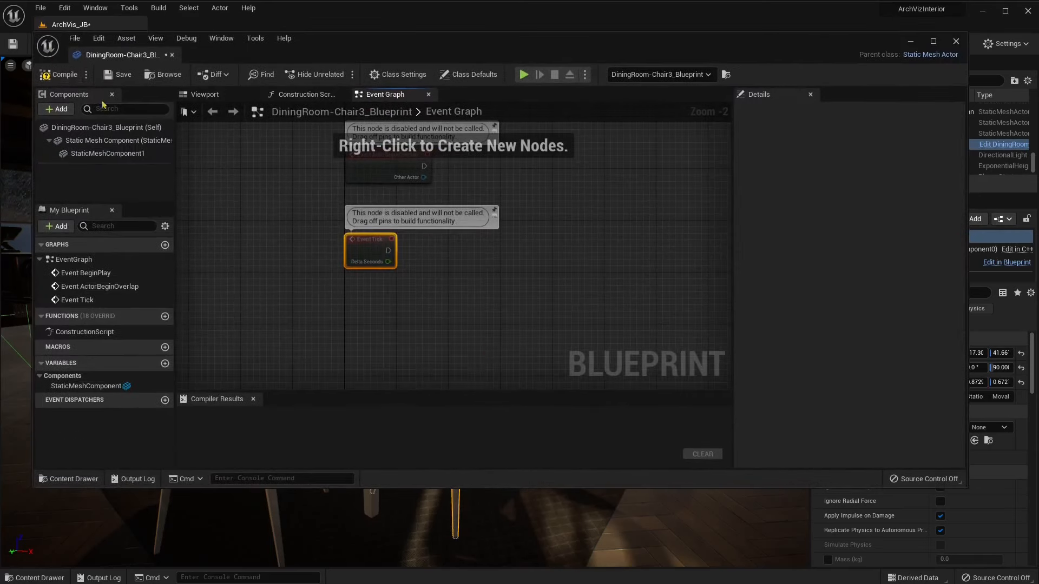
Enlarge the chair blueprint's editor window and bring its three default event nodes into view.
left_click_drag(967, 487, 1006, 551)
scroll(560, 310, "up", 2)
right_click_drag(506, 241, 577, 439)
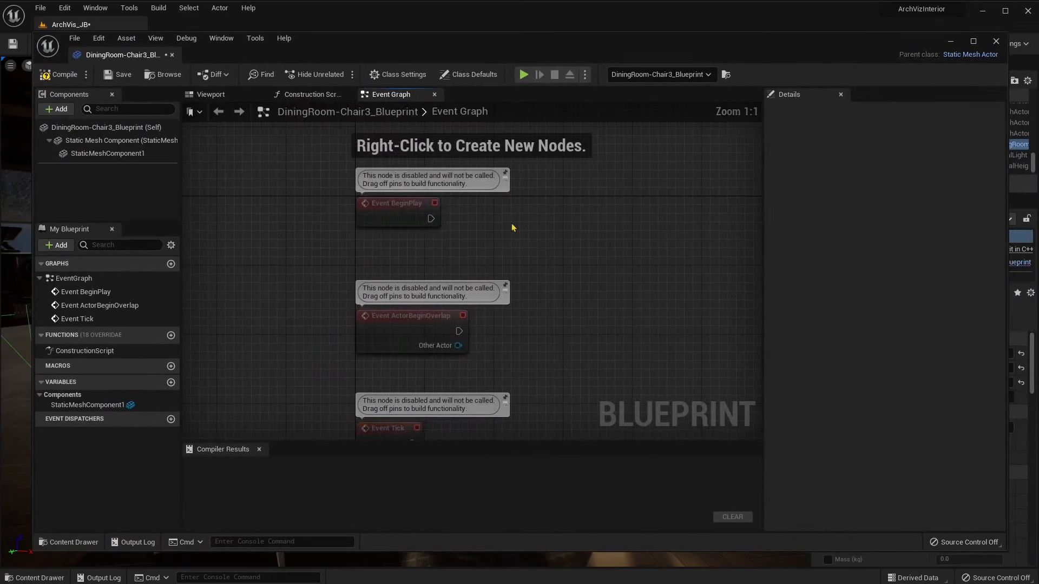
mouse_move(513, 228)
right_mouse_down()
mouse_move(524, 250)
mouse_move(505, 216)
right_mouse_up()
scroll(507, 241, "down", 1)
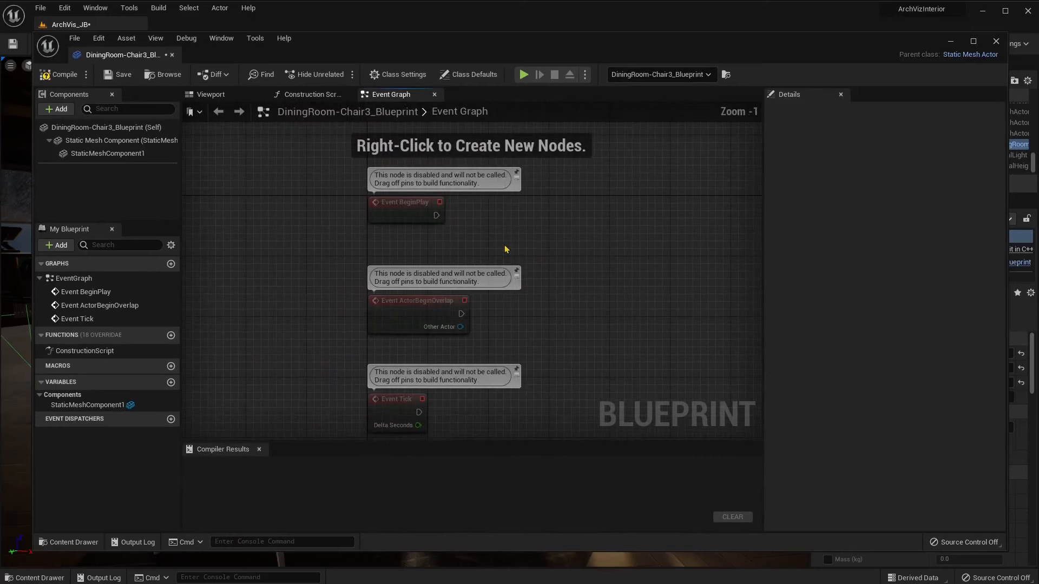
mouse_move(573, 43)
left_mouse_down()
mouse_move(576, 88)
mouse_move(567, 53)
mouse_move(575, 49)
left_mouse_up()
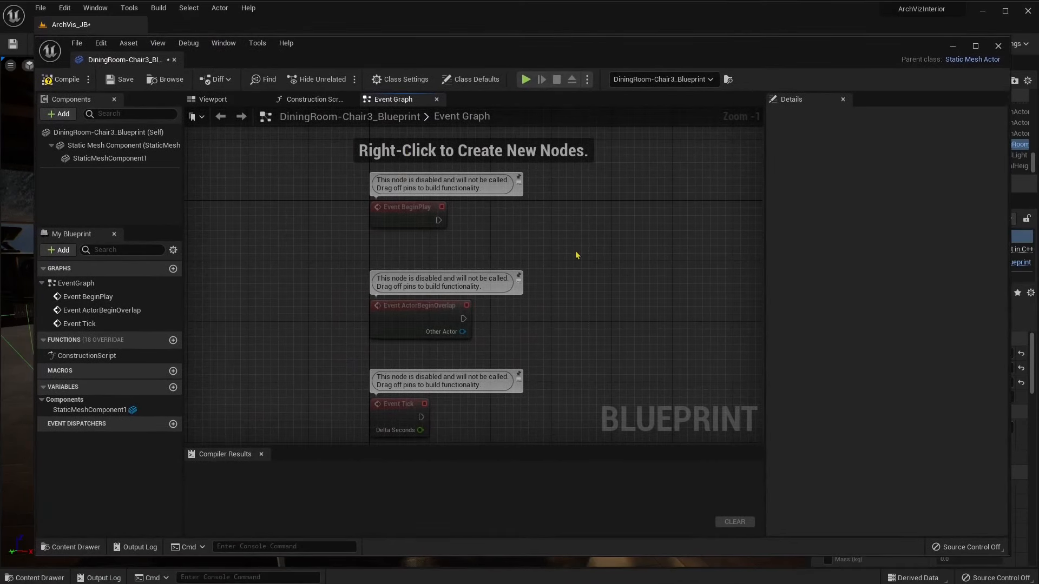
Examine the Event BeginPlay, Event Tick and Event ActorBeginOverlap nodes and read their descriptions.
left_click(397, 215)
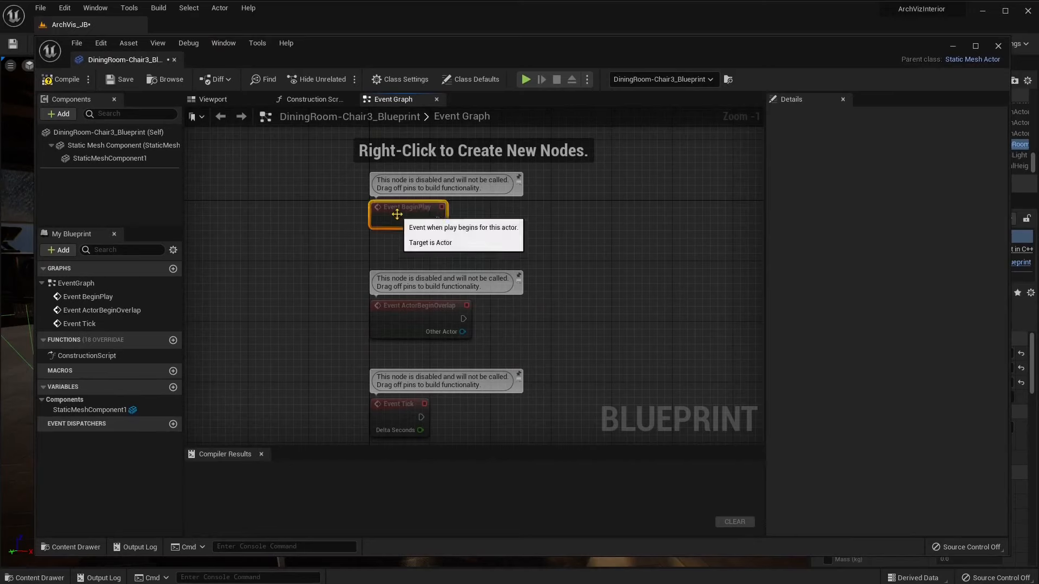
left_click(403, 413)
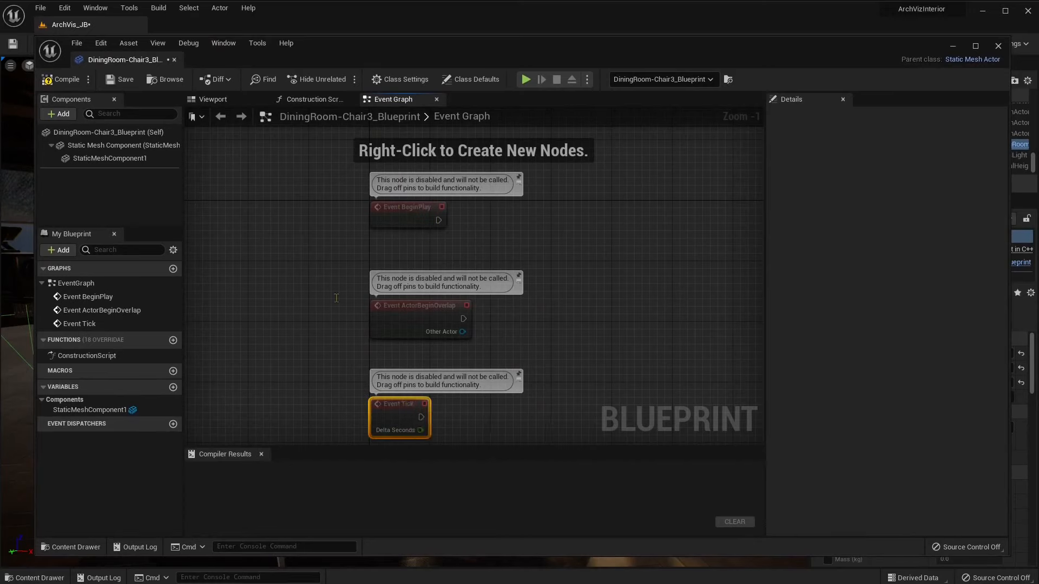
left_click(433, 310)
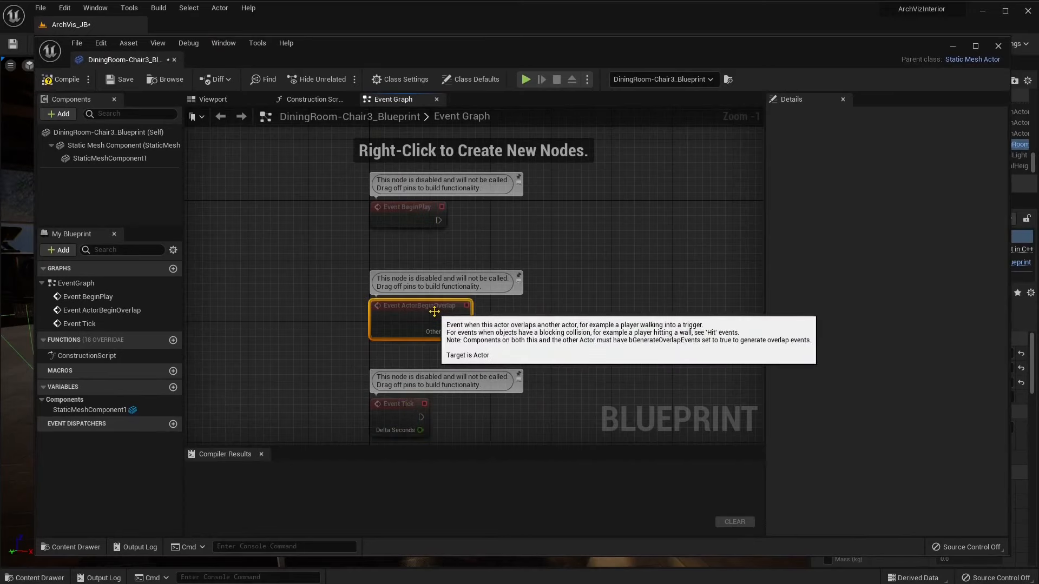
left_click(396, 207)
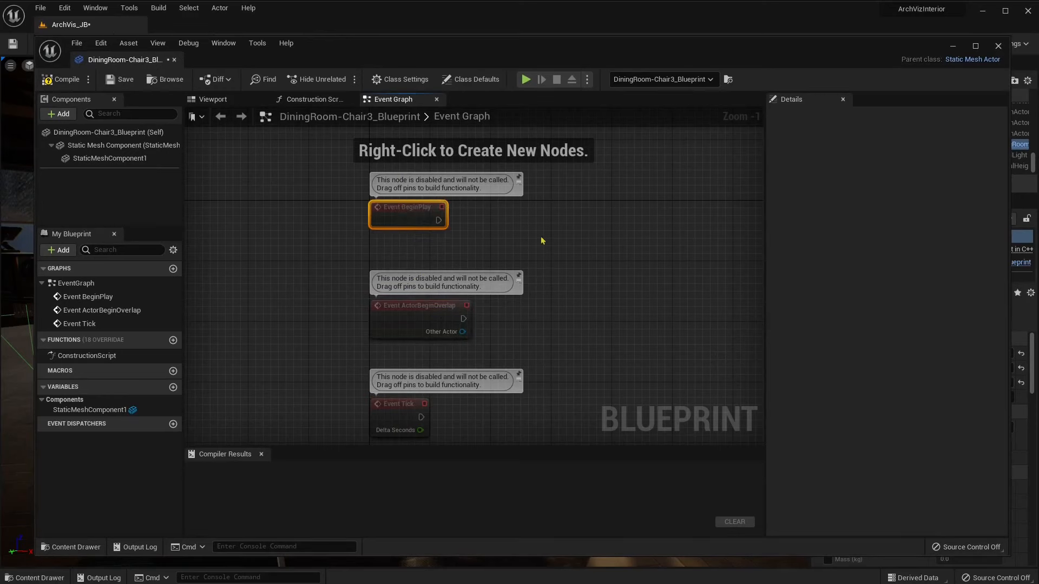
right_click_drag(598, 241, 529, 235)
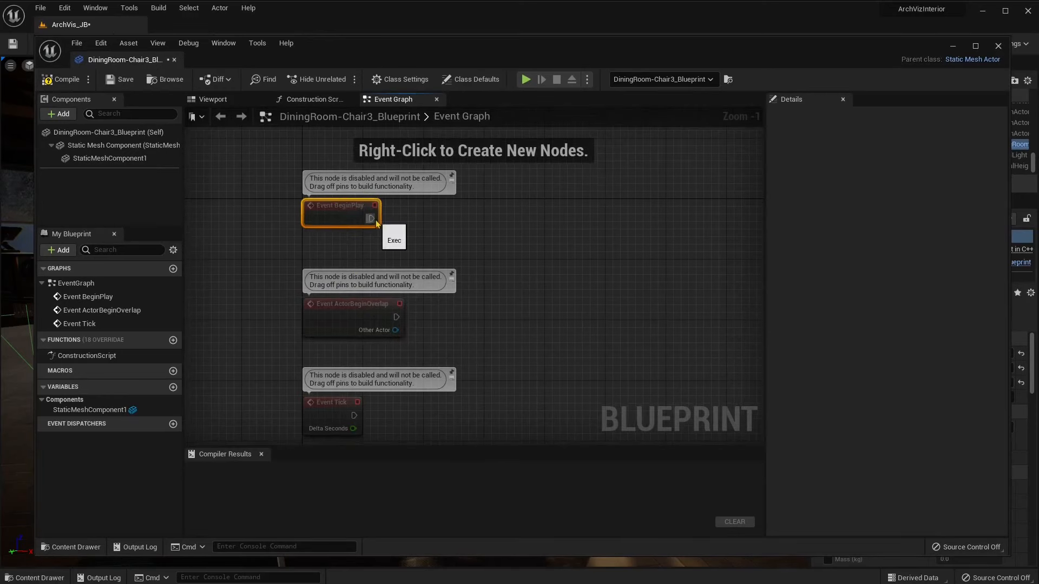
mouse_move(375, 220)
left_mouse_down()
mouse_move(527, 234)
mouse_move(370, 220)
left_mouse_up()
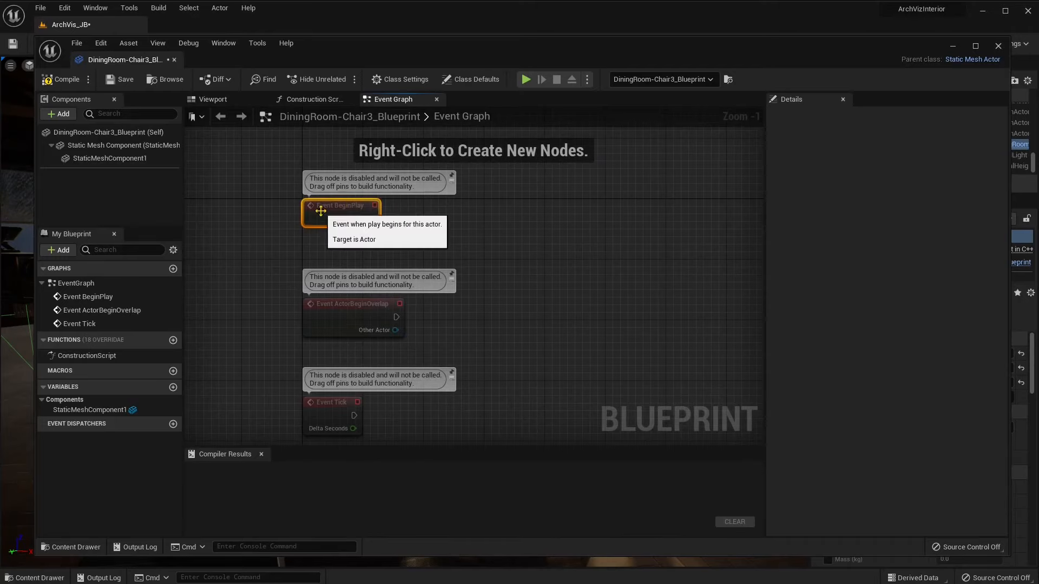
right_click_drag(477, 317, 486, 308)
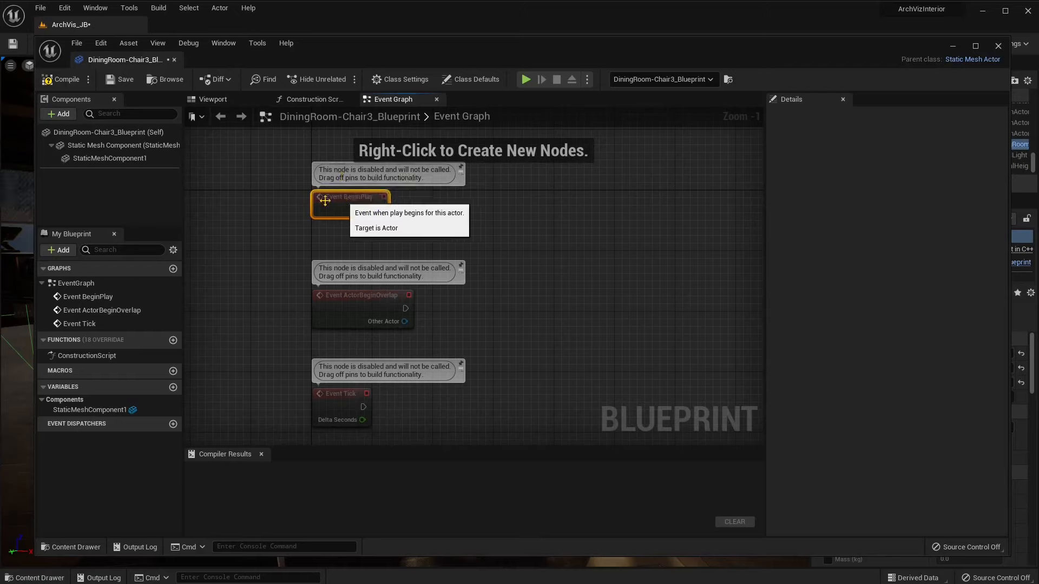
left_click_drag(337, 44, 370, 160)
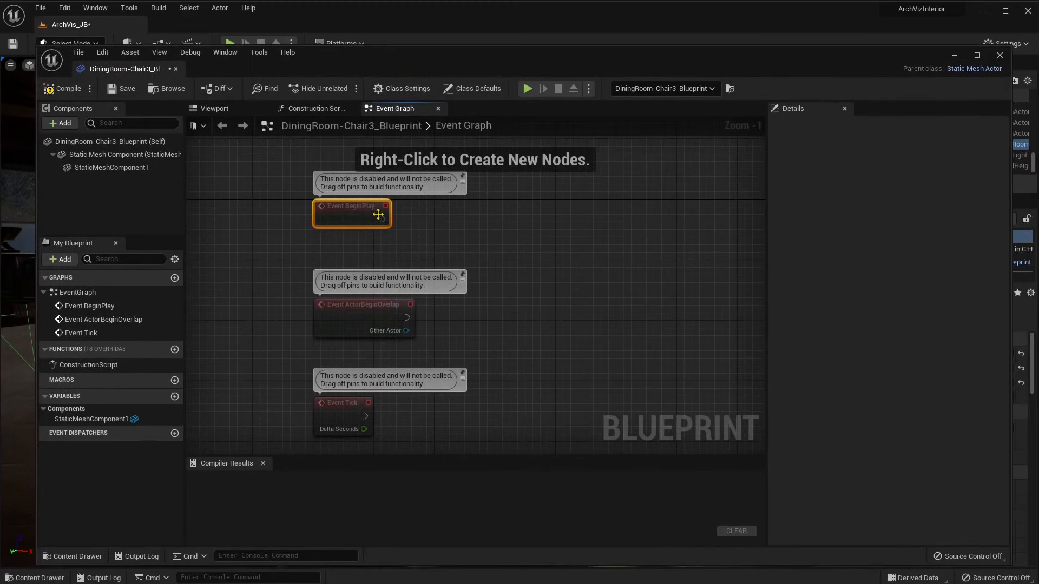
Search the executable actions available from Event BeginPlay for "sound" and "play sound", and dismiss the search without adding a node.
left_click_drag(382, 219, 487, 224)
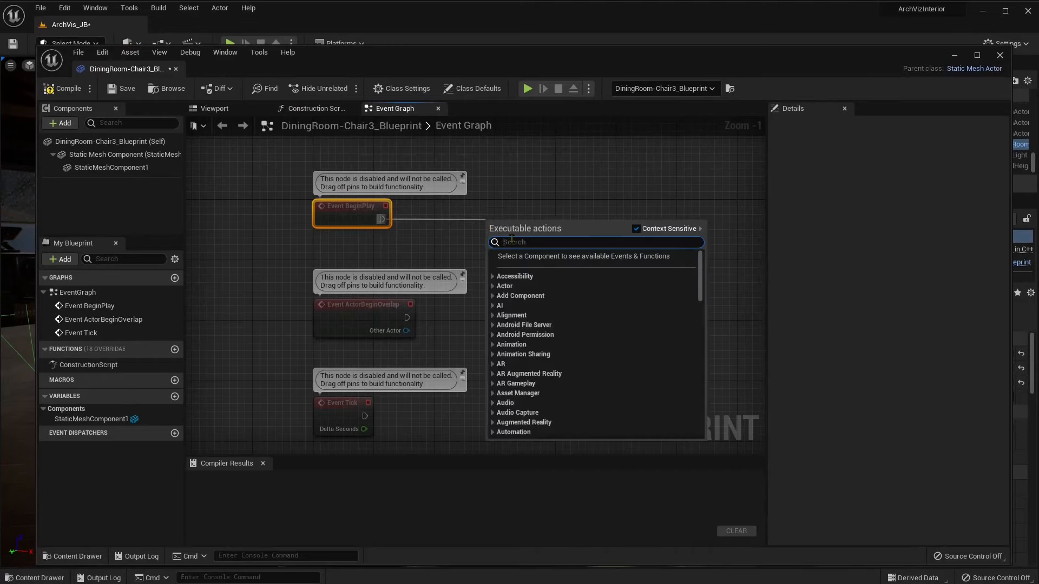
type("sound")
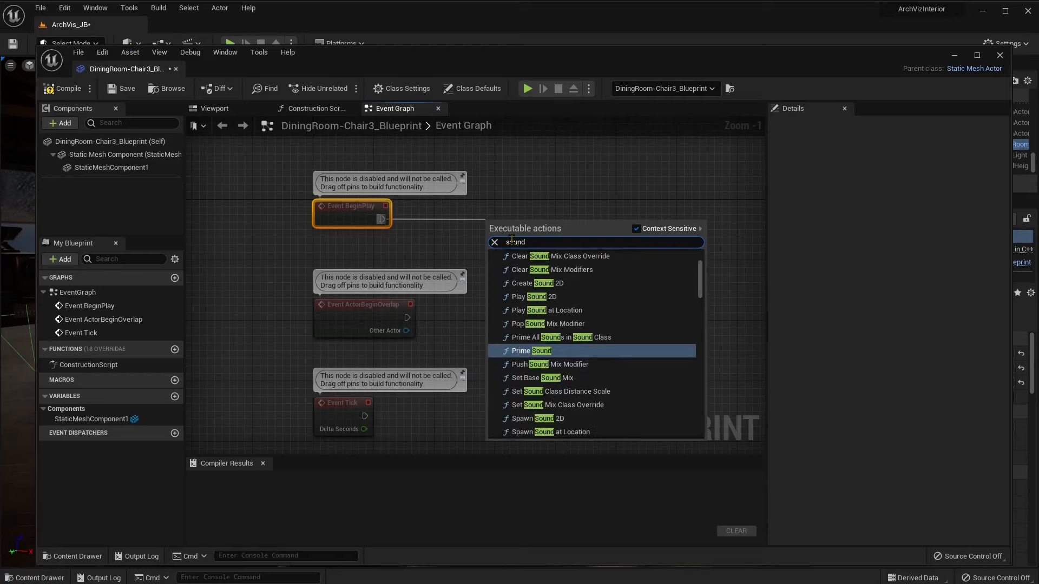
key("BackSpace")
key("BackSpace")
key("BackSpace")
key("BackSpace")
key("BackSpace")
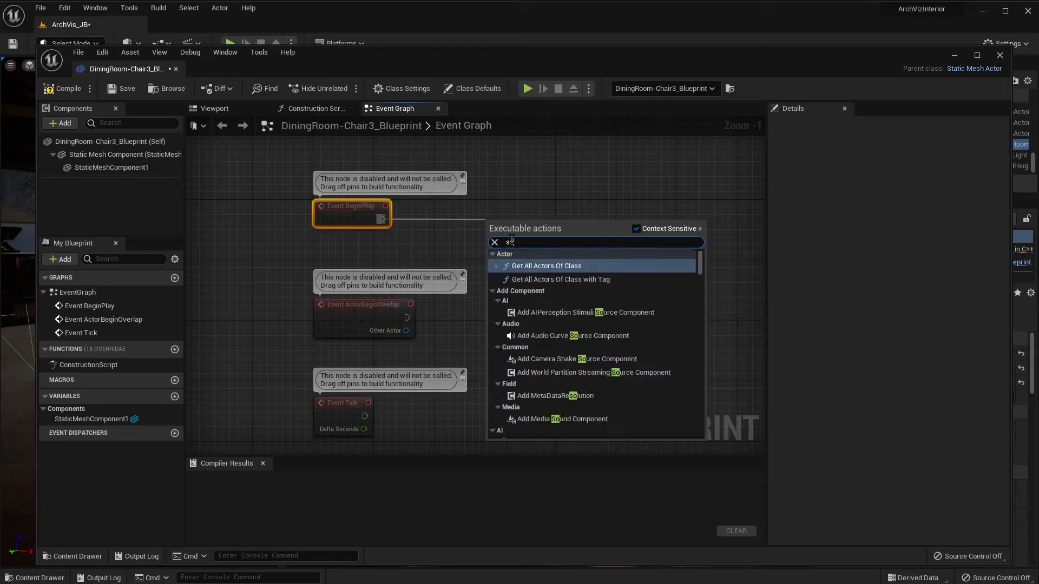
type("play sound")
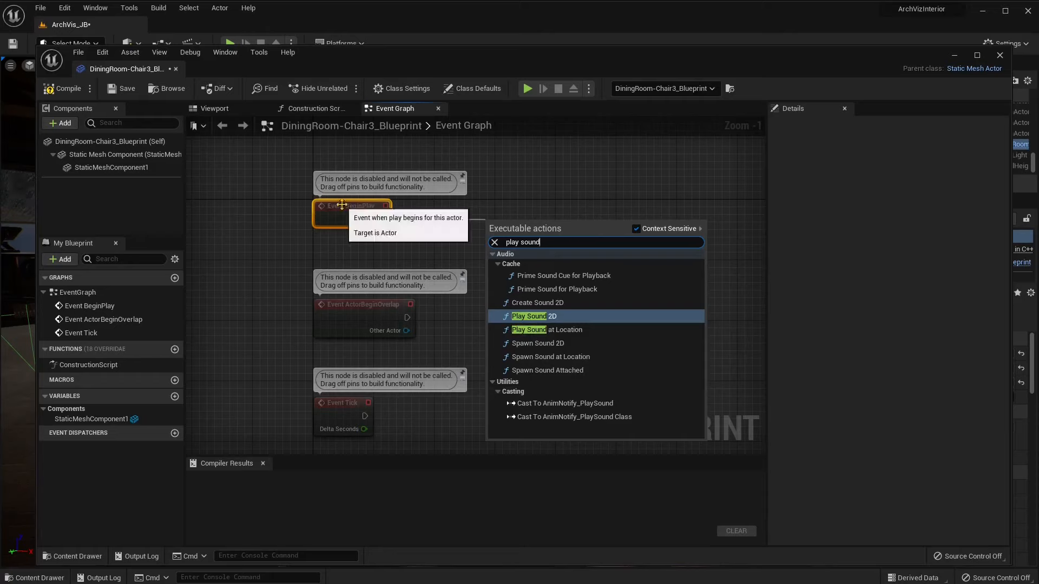
left_click(494, 243)
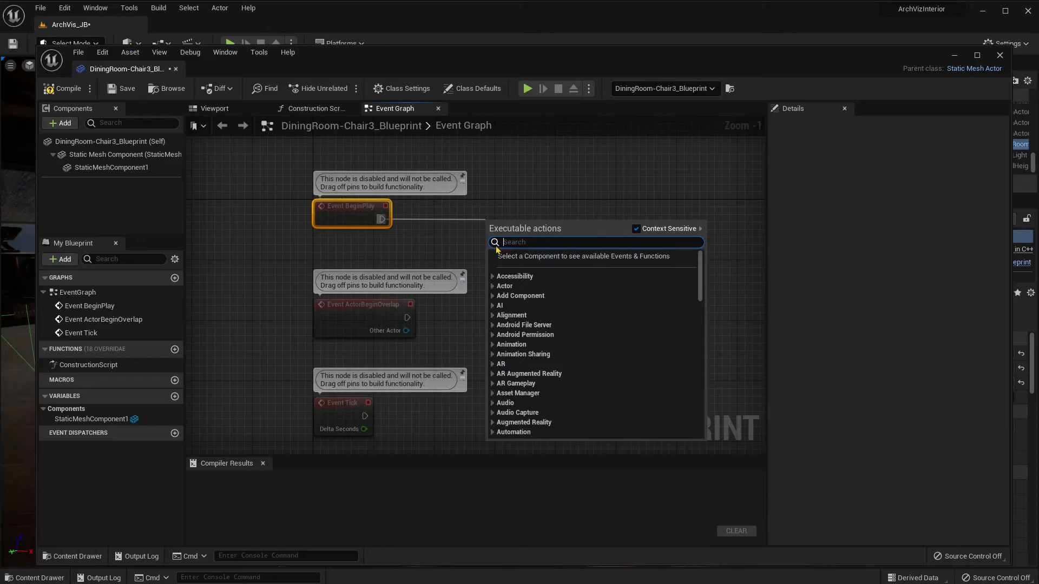
left_click(442, 248)
Inspect the Event ActorBeginOverlap node and the actions that can be attached to it.
right_click_drag(519, 321, 506, 280)
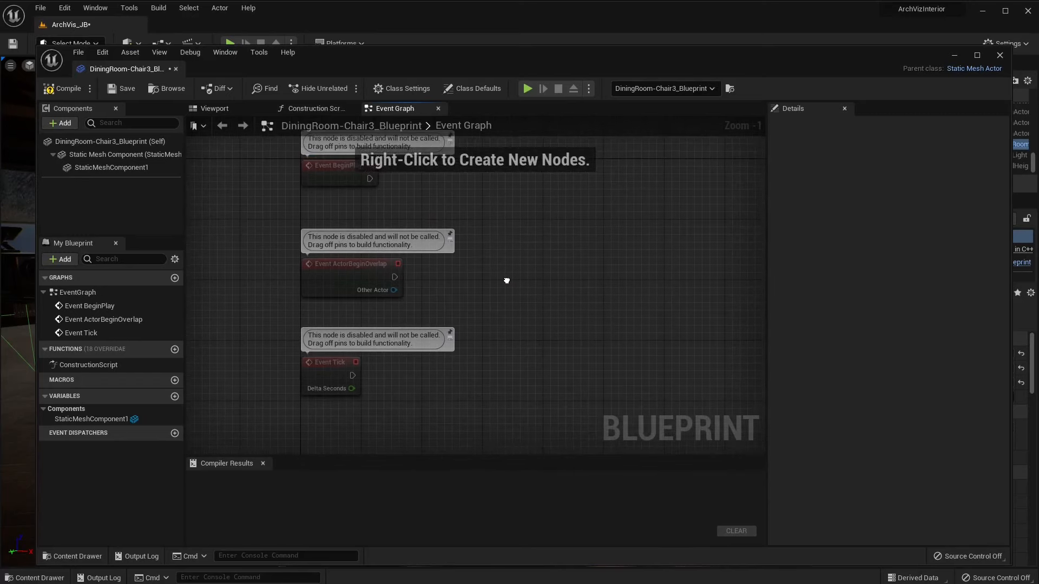
left_click(336, 278)
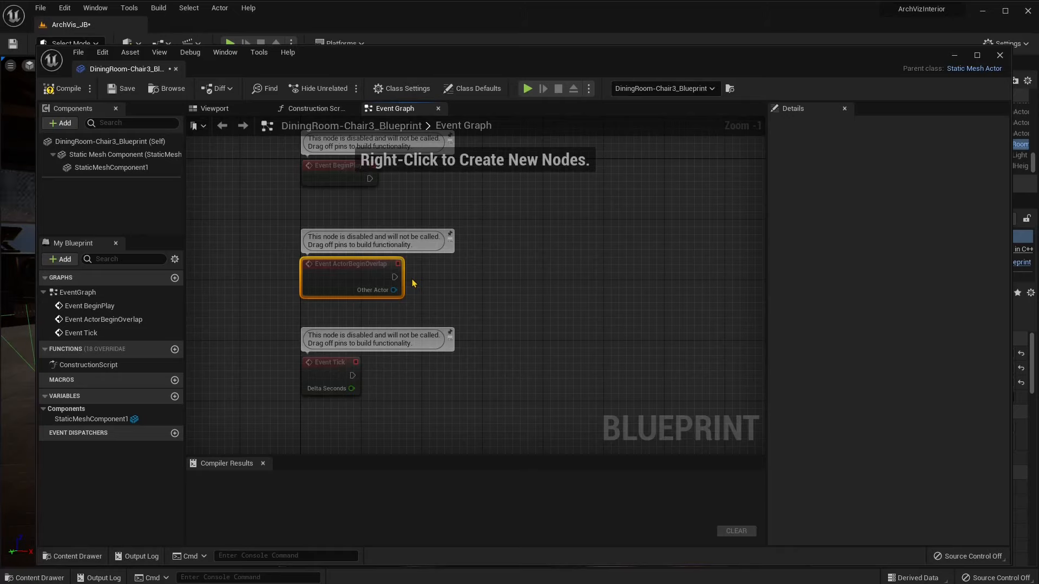
mouse_move(392, 284)
left_mouse_down()
mouse_move(424, 271)
mouse_move(586, 261)
mouse_move(398, 279)
left_mouse_up()
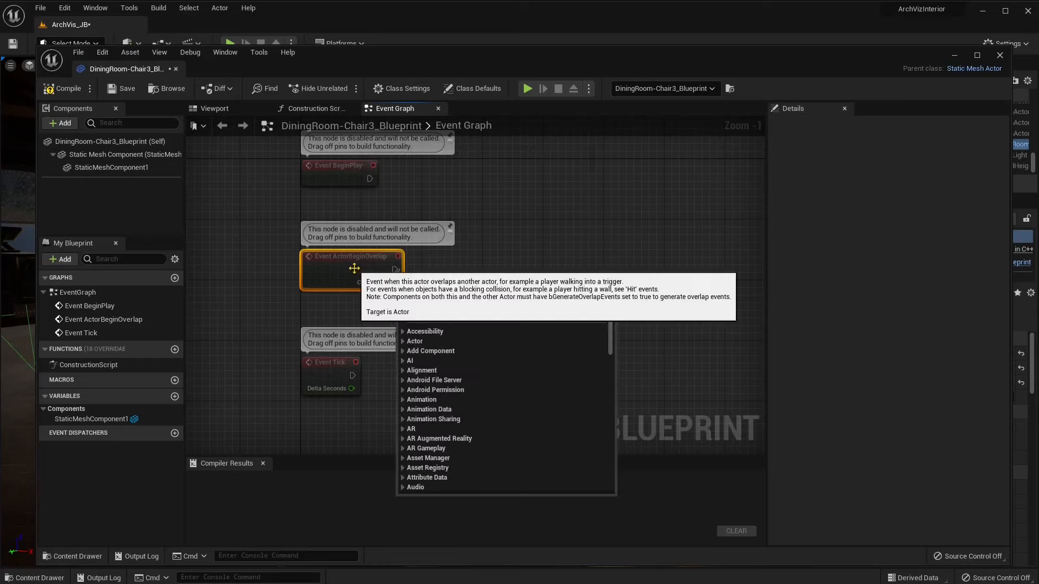
left_click(345, 267)
left_click(331, 181)
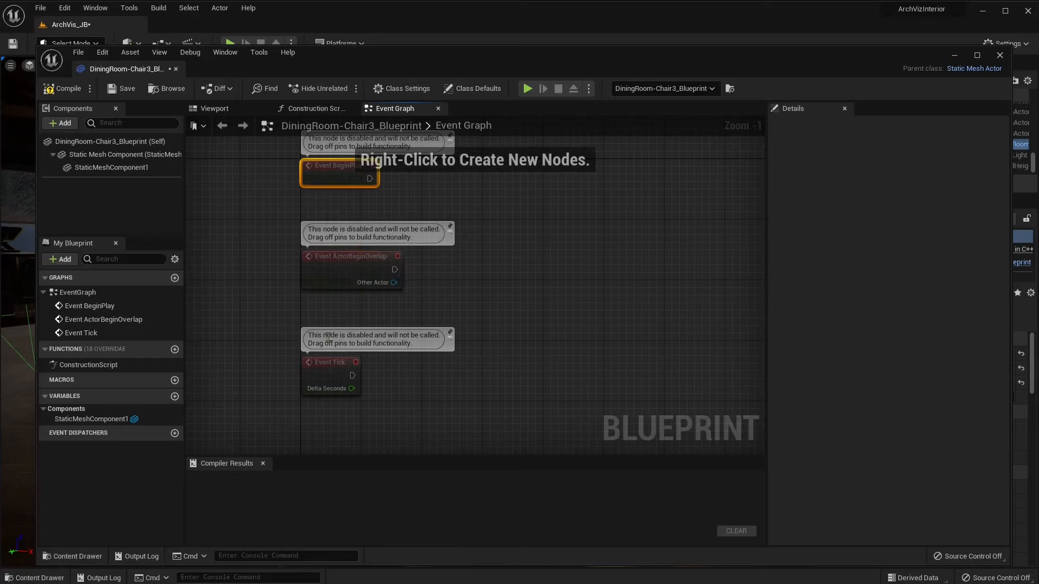
Examine the Event Tick node and review it alongside the other default events in the chair's Event Graph.
left_click(326, 364)
right_click_drag(529, 374, 531, 324)
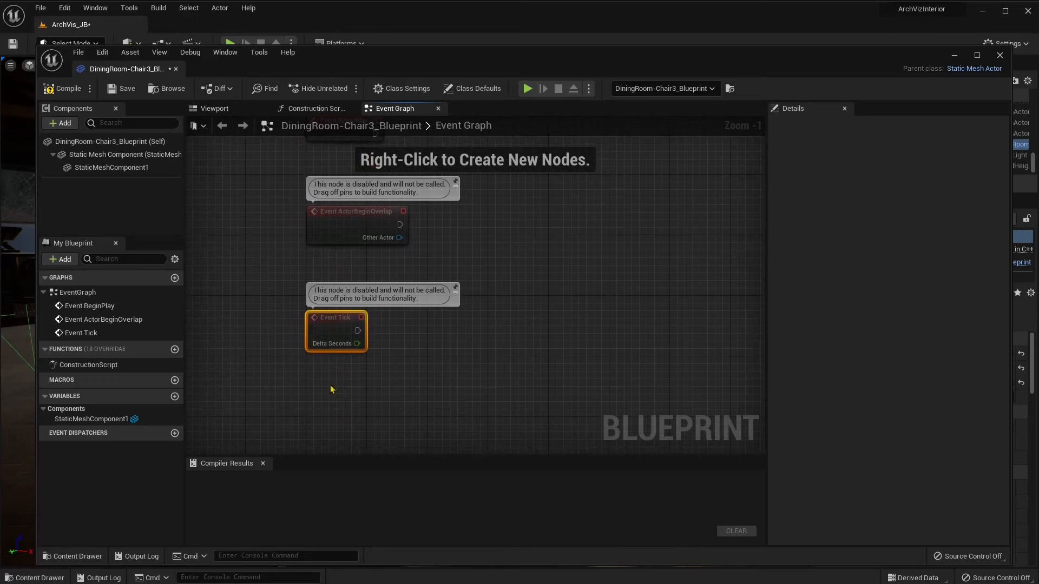
scroll(330, 390, "up", 1)
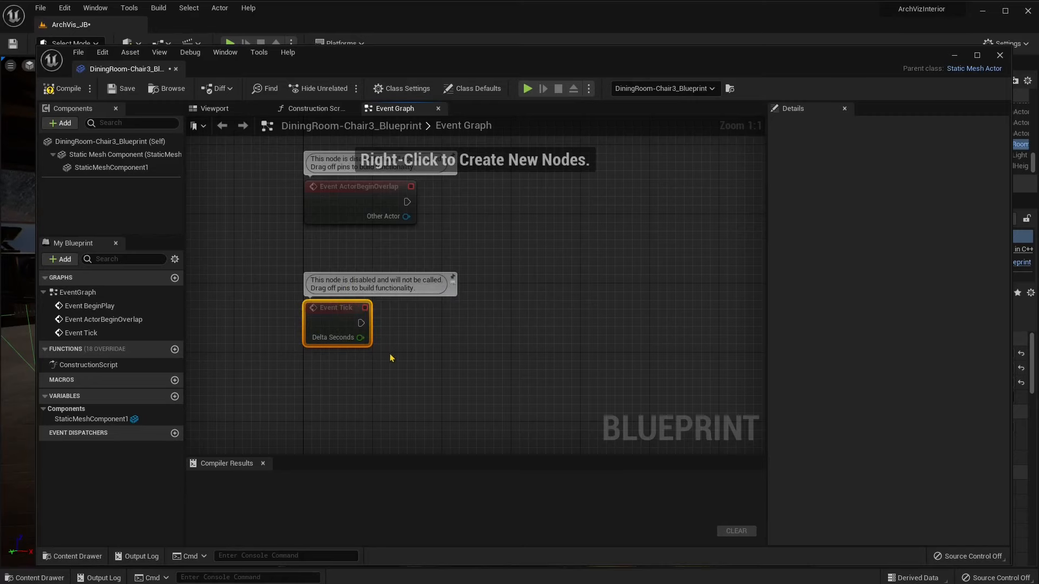
scroll(391, 358, "down", 3)
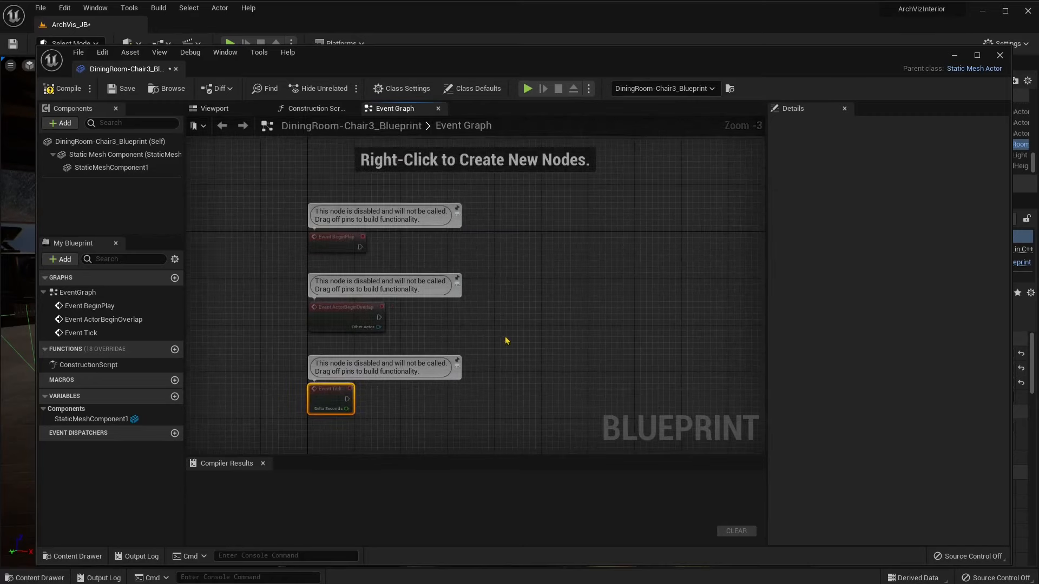
scroll(506, 340, "down", 1)
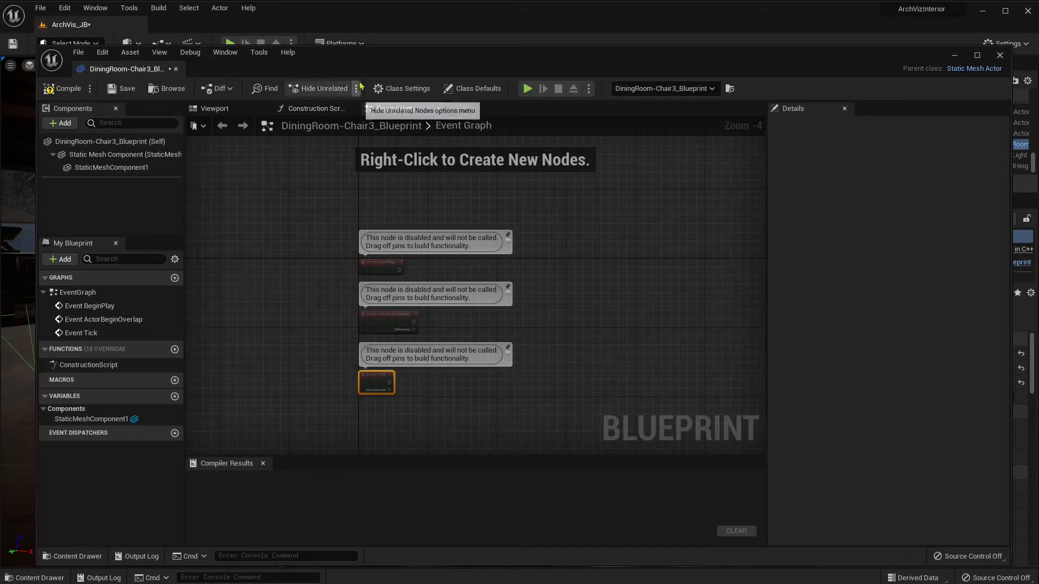
mouse_move(370, 59)
left_mouse_down()
mouse_move(376, 86)
mouse_move(370, 61)
left_mouse_up()
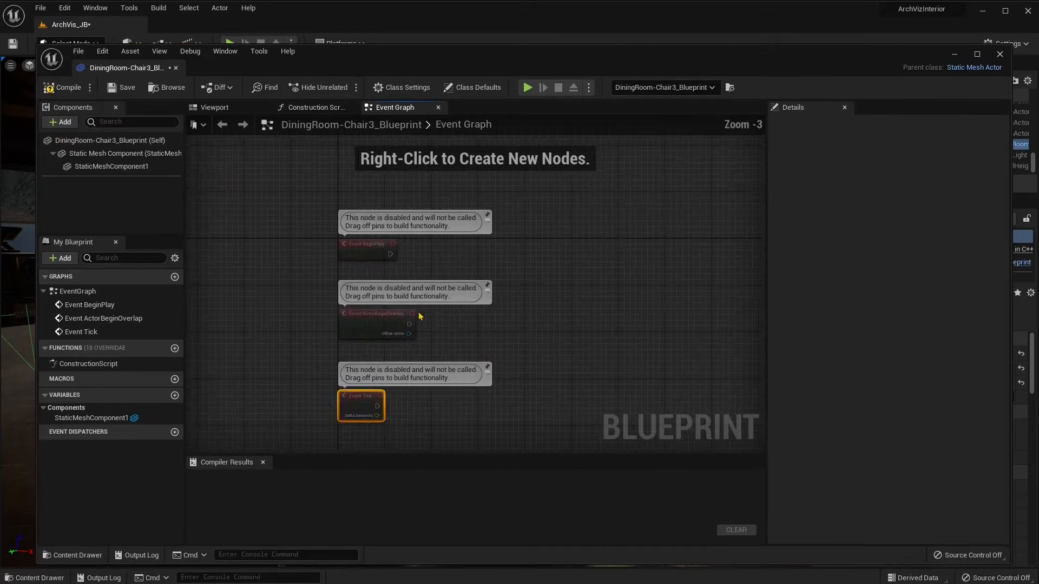
scroll(432, 301, "up", 1)
right_click_drag(529, 308, 472, 295)
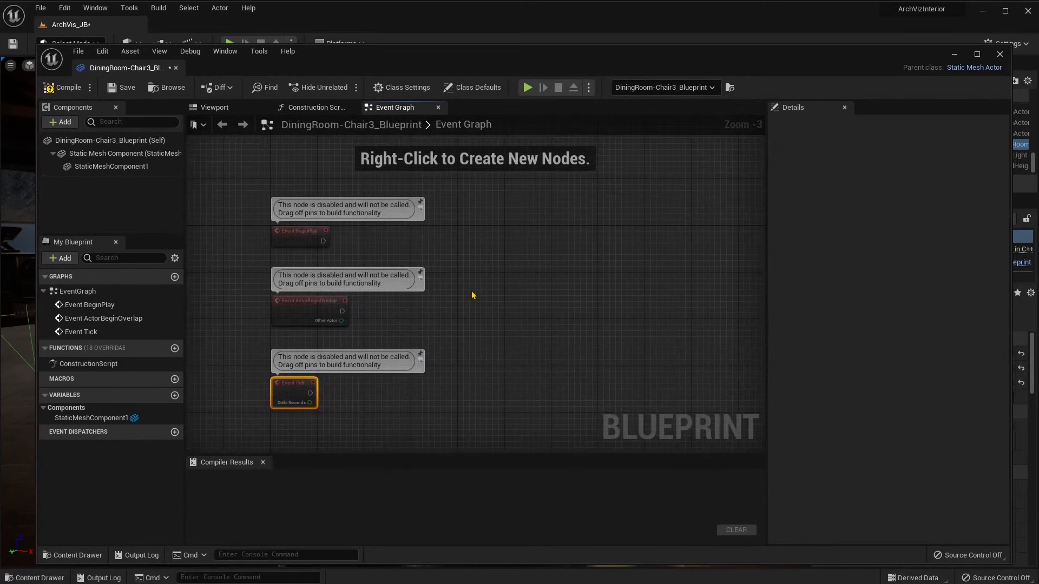
left_click(304, 241)
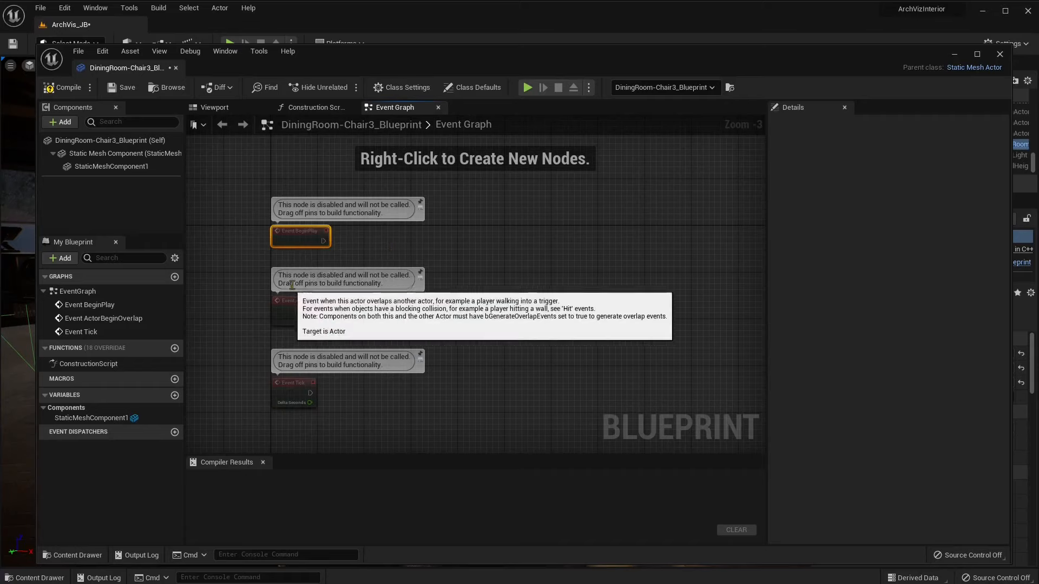
Browse the component types that can be added to the chair blueprint, without adding one.
left_click(68, 124)
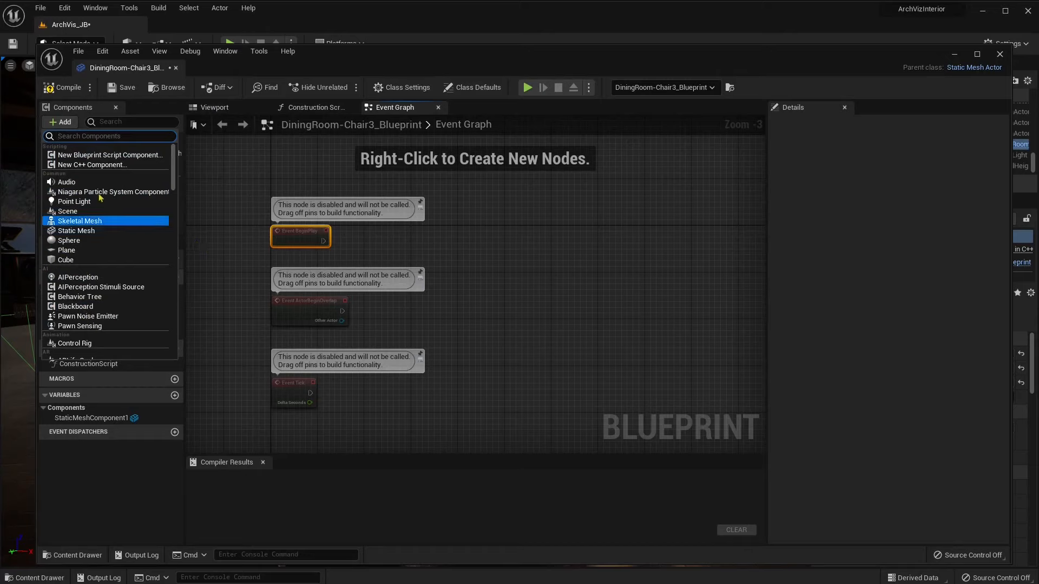
scroll(103, 308, "down", 5)
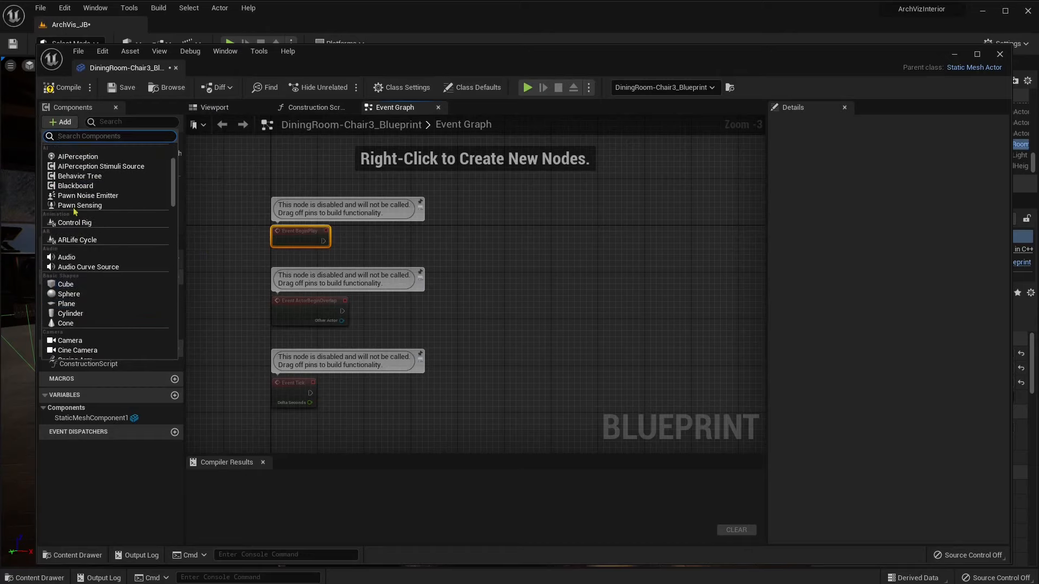
scroll(60, 276, "down", 3)
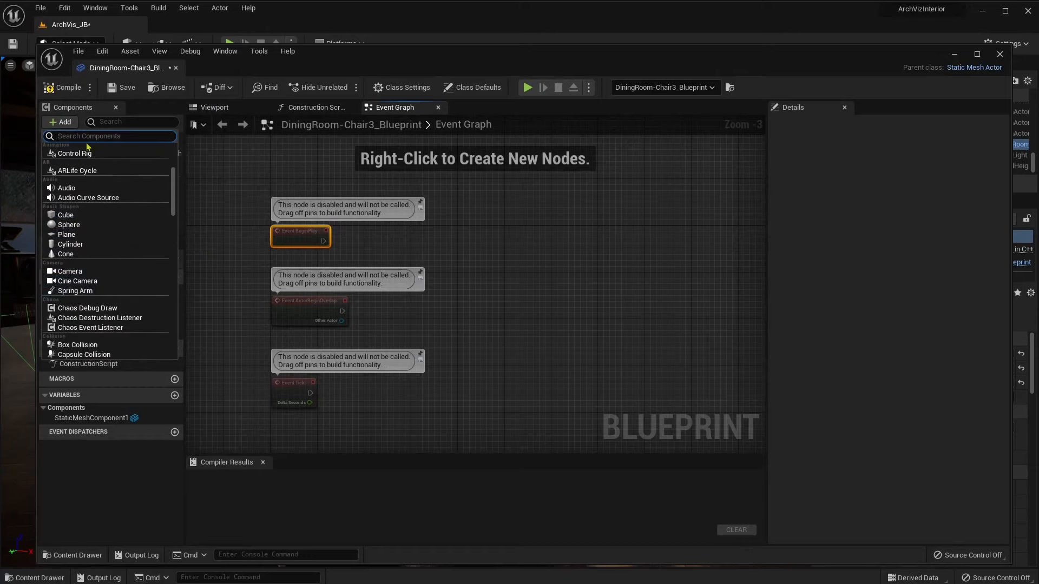
left_click(212, 161)
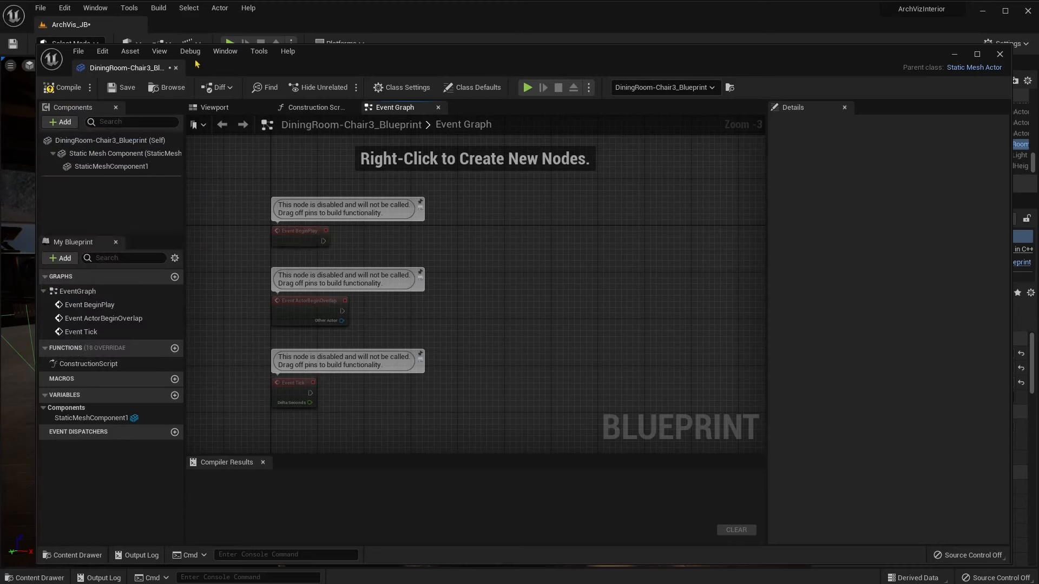
Add a new function to the chair blueprint, keeping its default name.
mouse_move(328, 53)
left_mouse_down()
mouse_move(564, 217)
mouse_move(358, 50)
mouse_move(331, 52)
left_mouse_up()
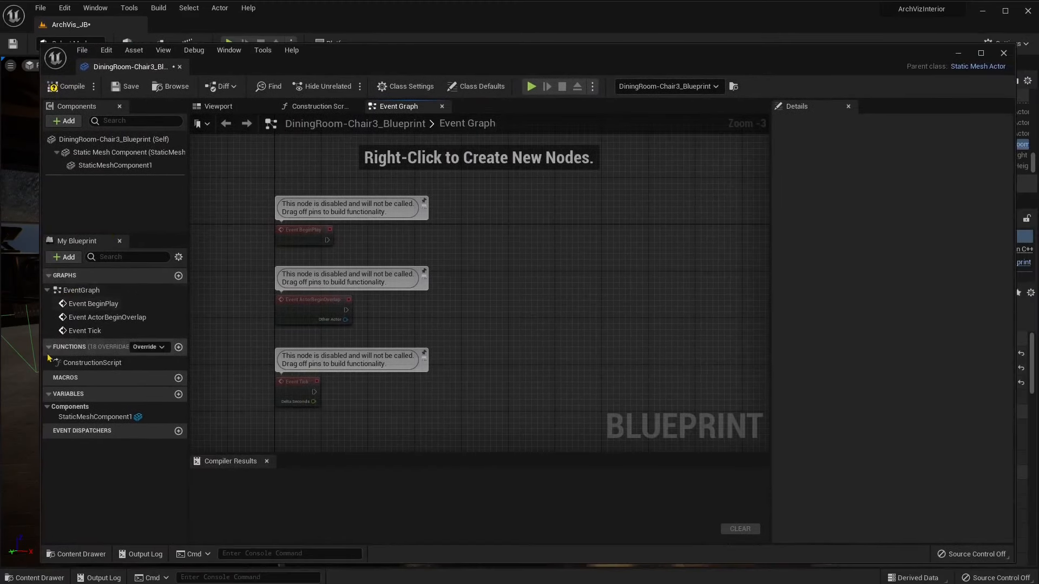
left_click(178, 348)
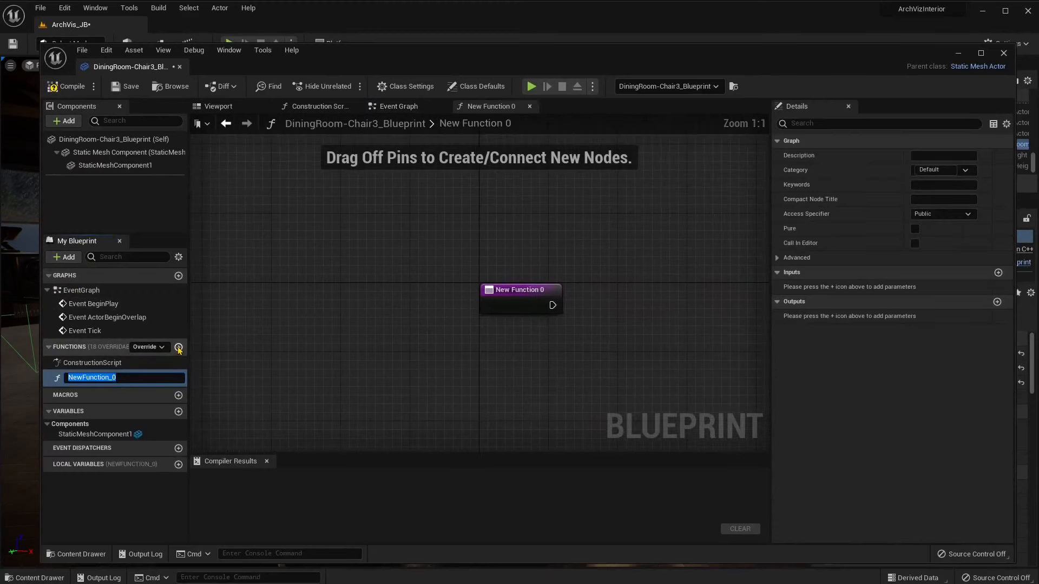
key("Return")
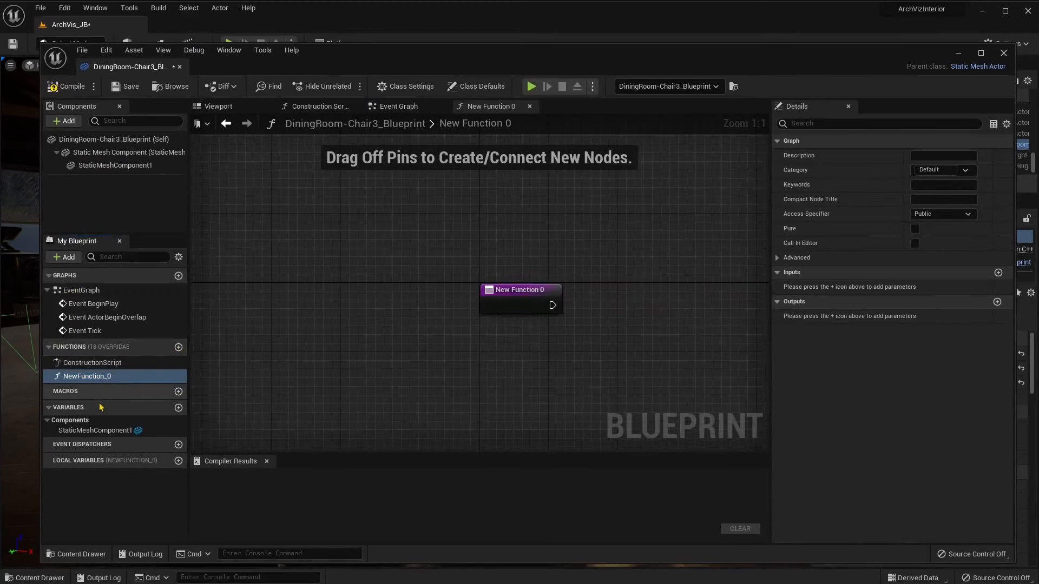
Add a new Boolean variable to the chair blueprint, keeping its default name.
left_click(178, 409)
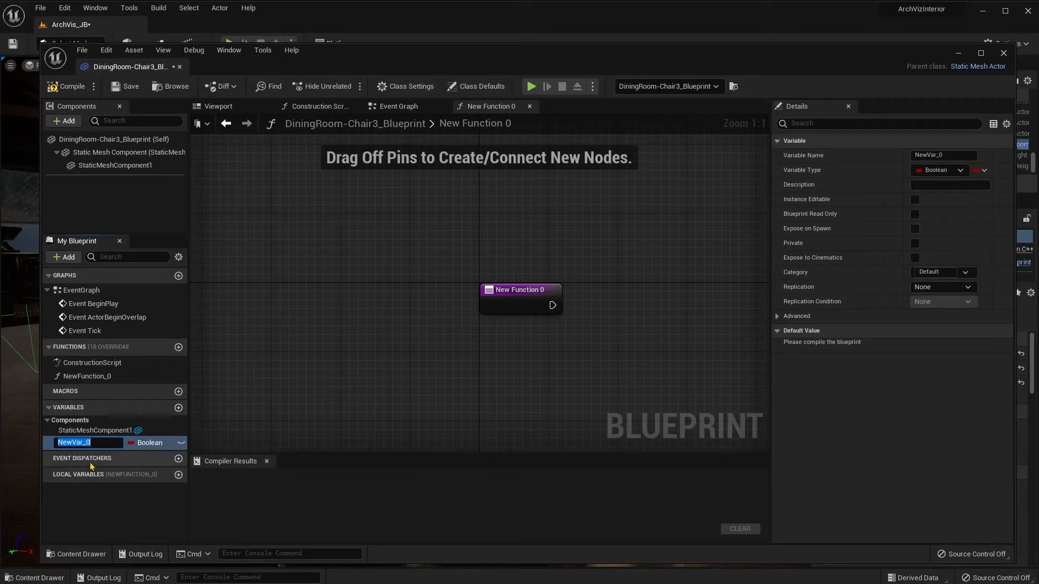
key("Return")
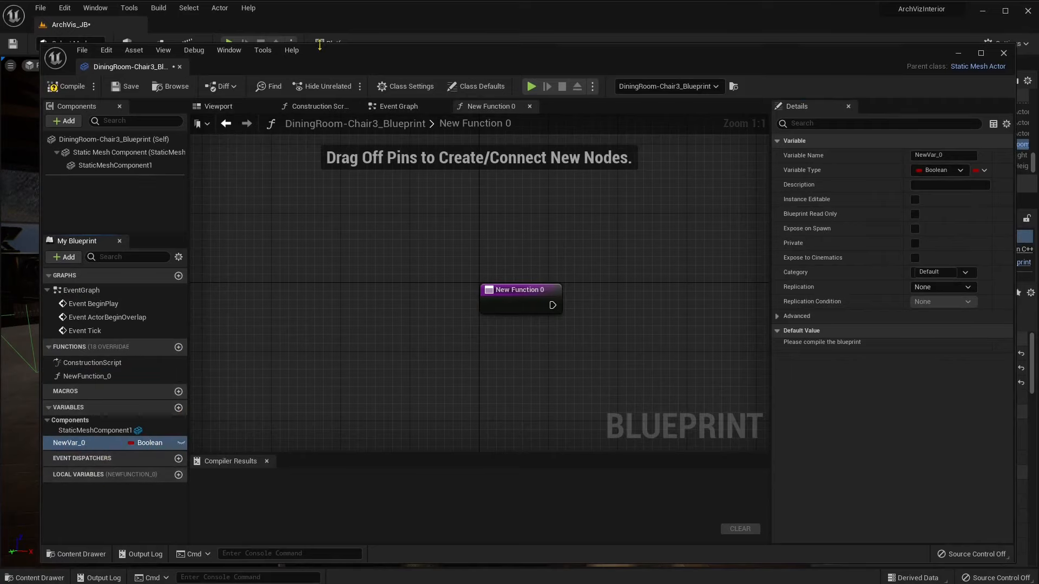
left_click_drag(320, 44, 322, 75)
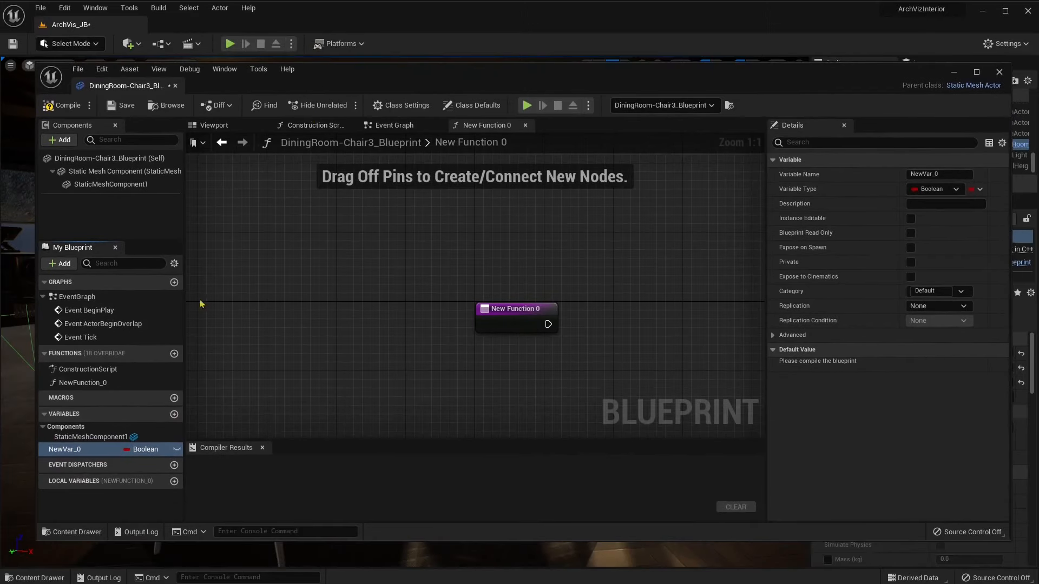
left_click(110, 472)
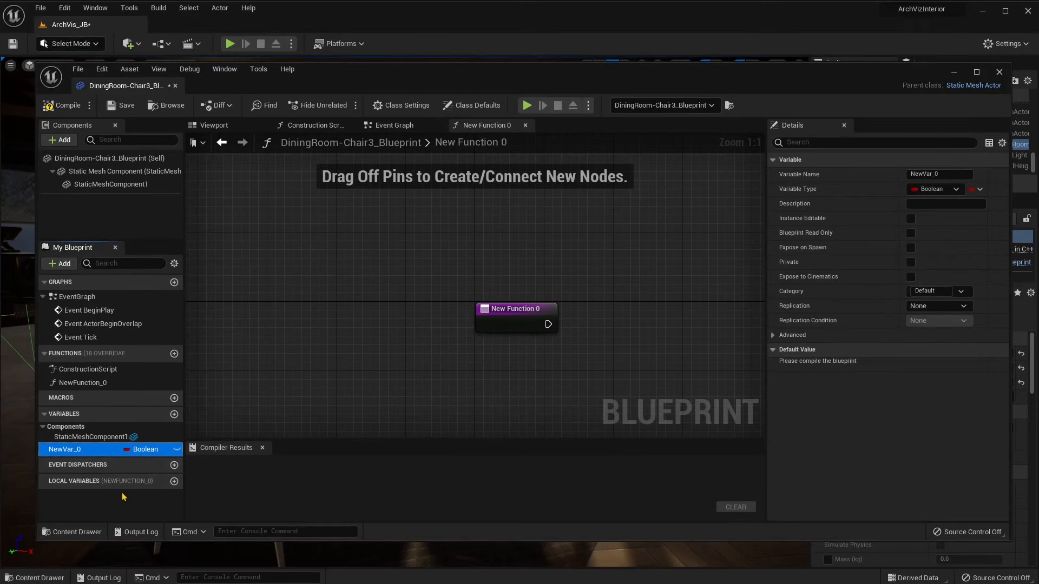
left_click_drag(478, 73, 486, 44)
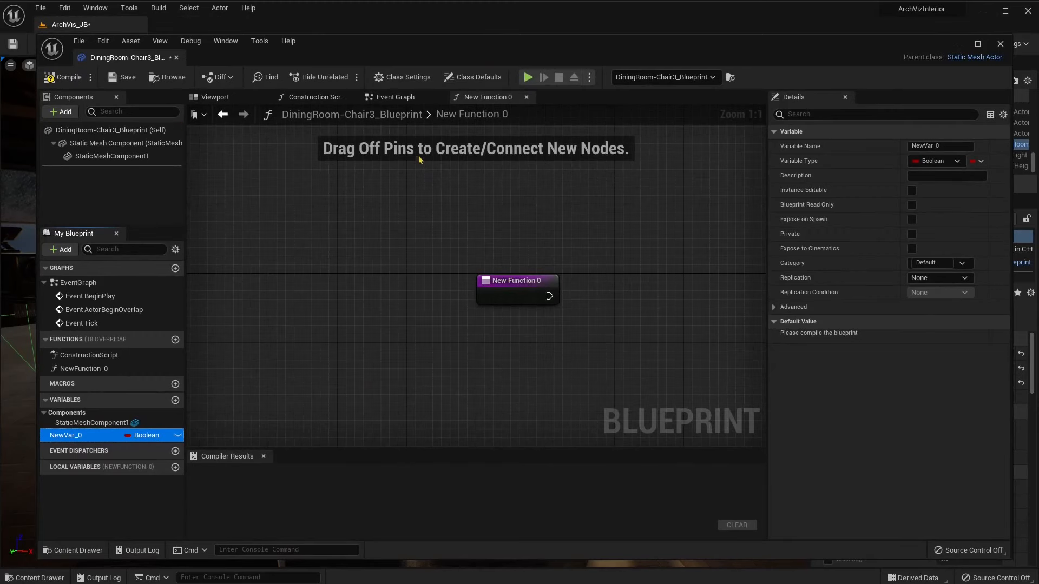
Close the new function's graph and view all actions available in the chair's Event Graph, without adding a node.
left_click(525, 97)
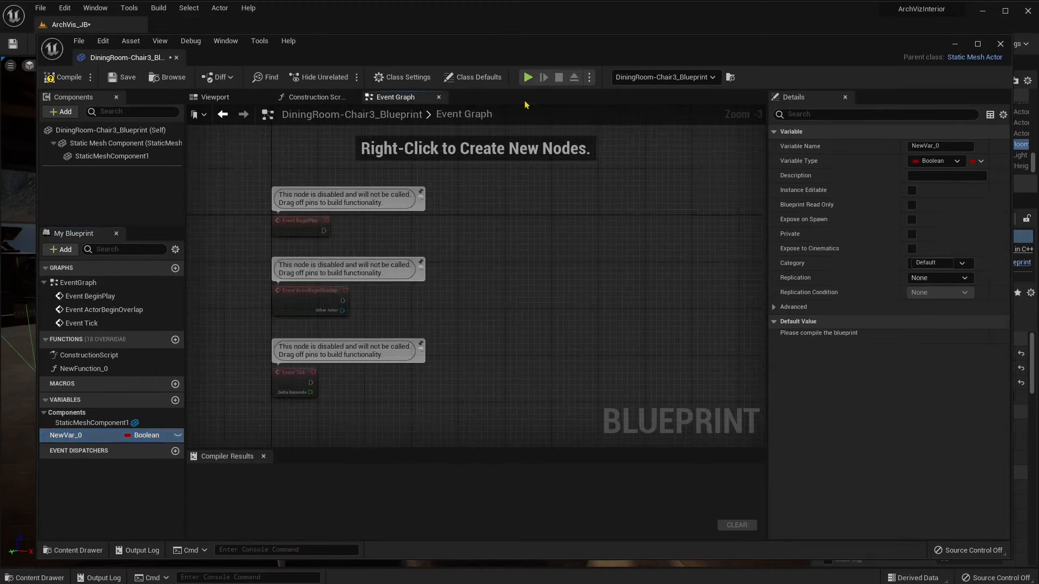
right_click(513, 240)
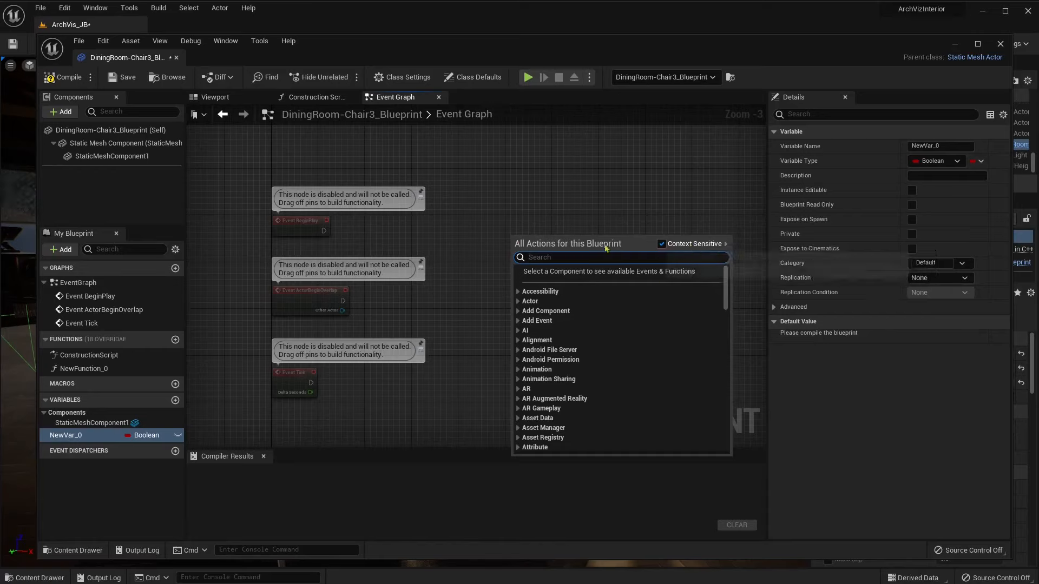
left_click(457, 238)
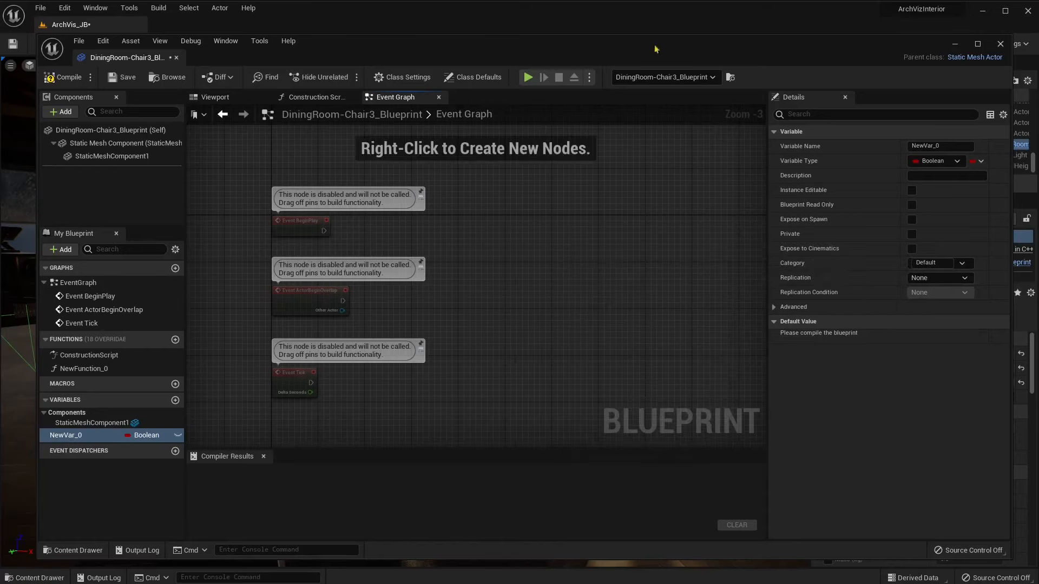
Close the chair blueprint and open the Level Blueprint.
left_click(999, 44)
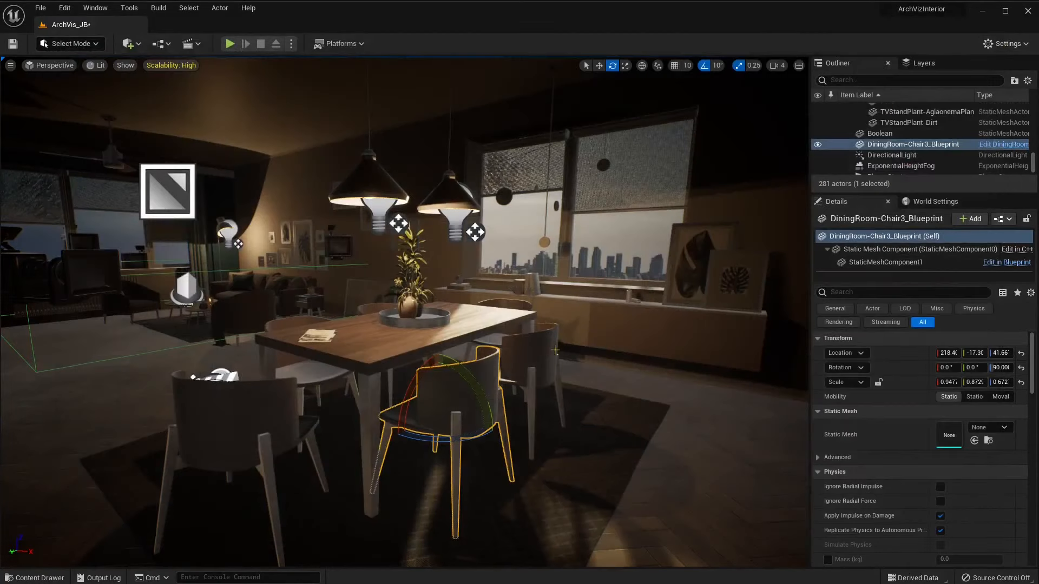
left_click(158, 43)
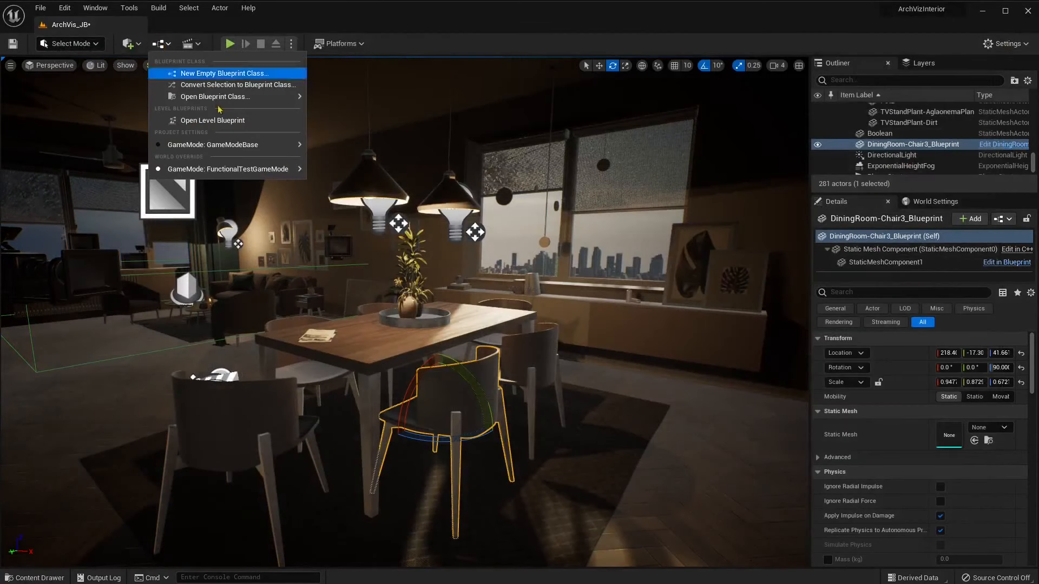
left_click(235, 121)
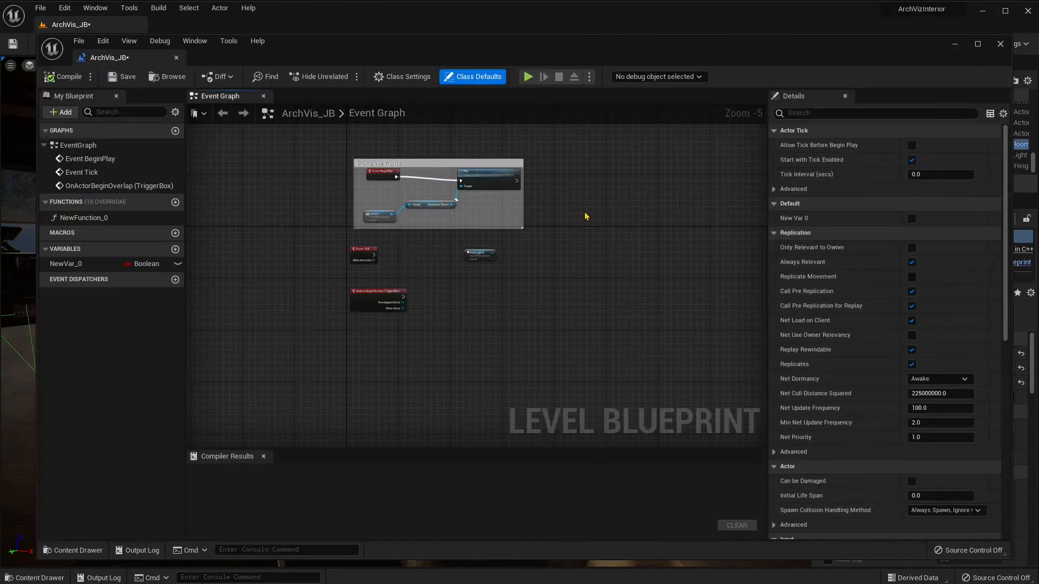
Examine the Level Blueprint's Startup with Sunrise group, its available actions, and the separate event and light nodes below it.
right_click_drag(399, 266, 397, 285)
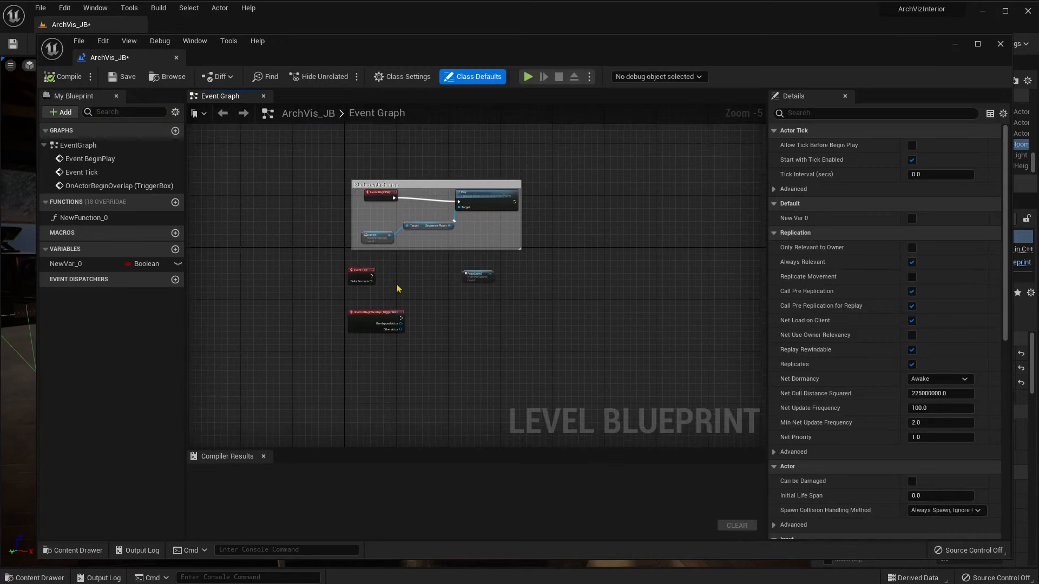
right_click(386, 209)
scroll(394, 184, "up", 1)
scroll(394, 183, "up", 3)
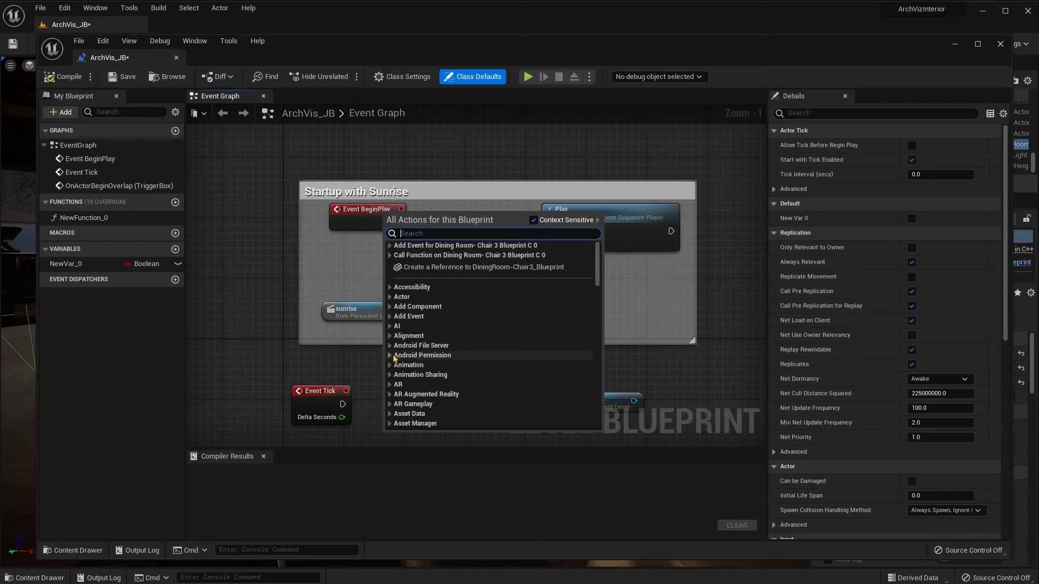
key("Escape")
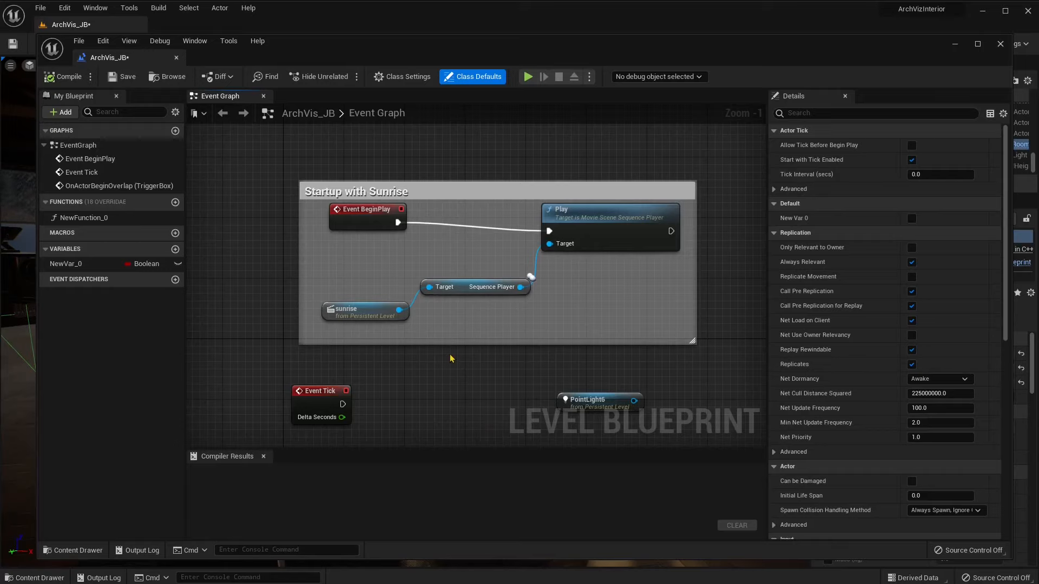
scroll(456, 362, "down", 1)
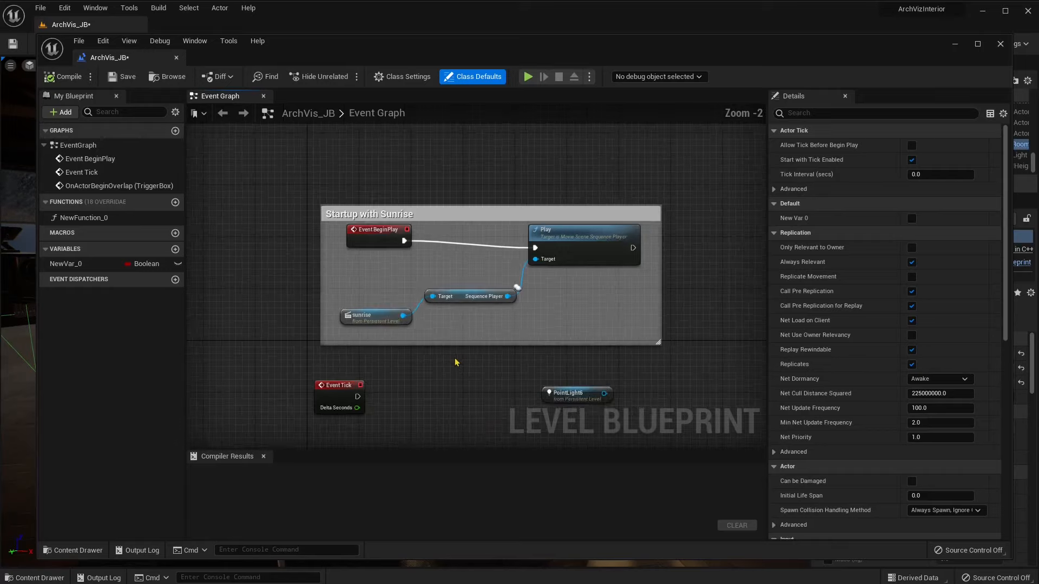
right_click_drag(454, 359, 403, 273)
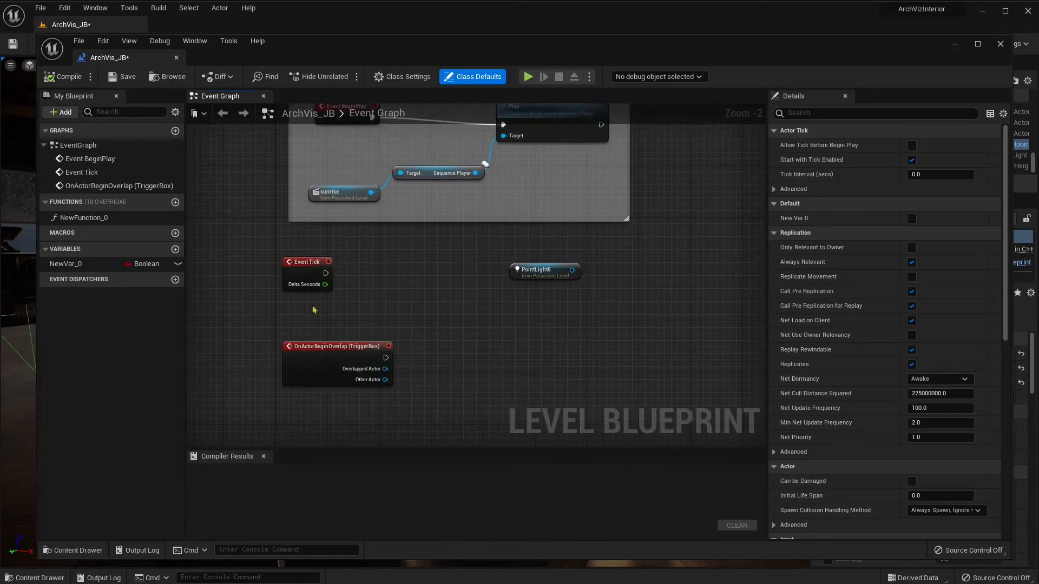
Group the Event Tick, OnActorBeginOverlap (TriggerBox) and PointLight6 nodes in a comment titled "whatever".
left_click_drag(256, 238, 609, 401)
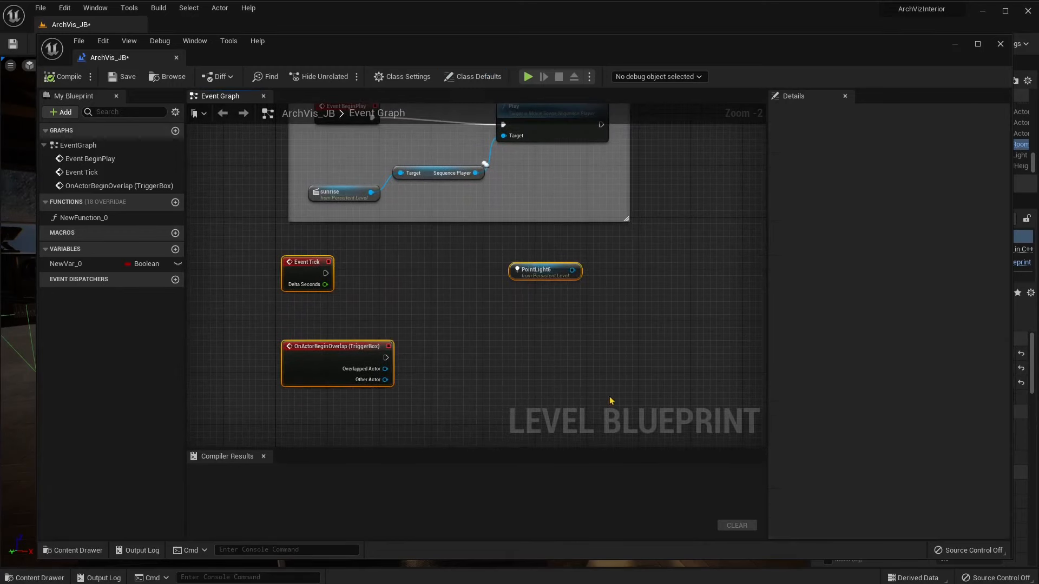
right_click(329, 274)
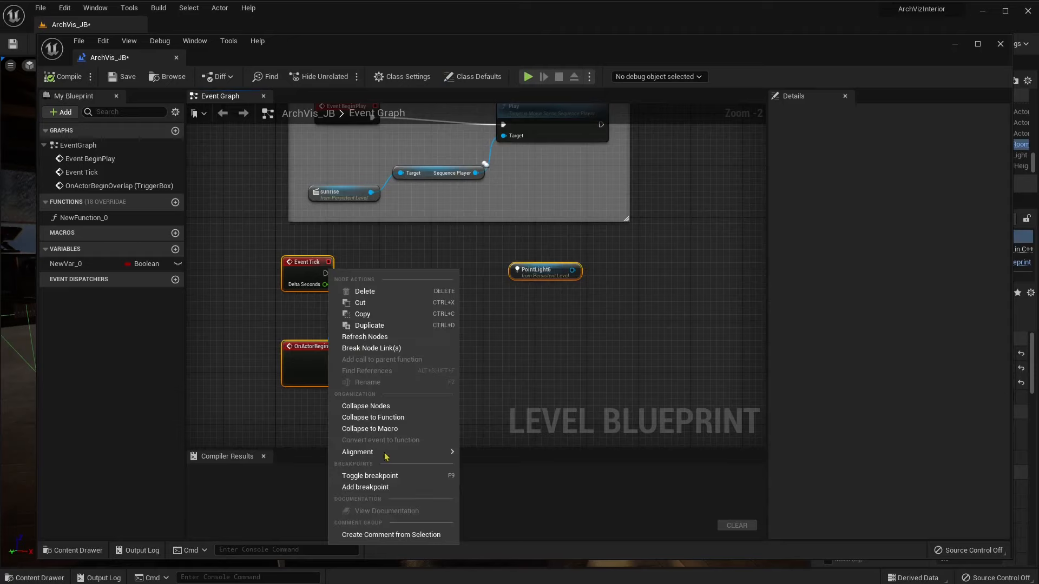
left_click(400, 536)
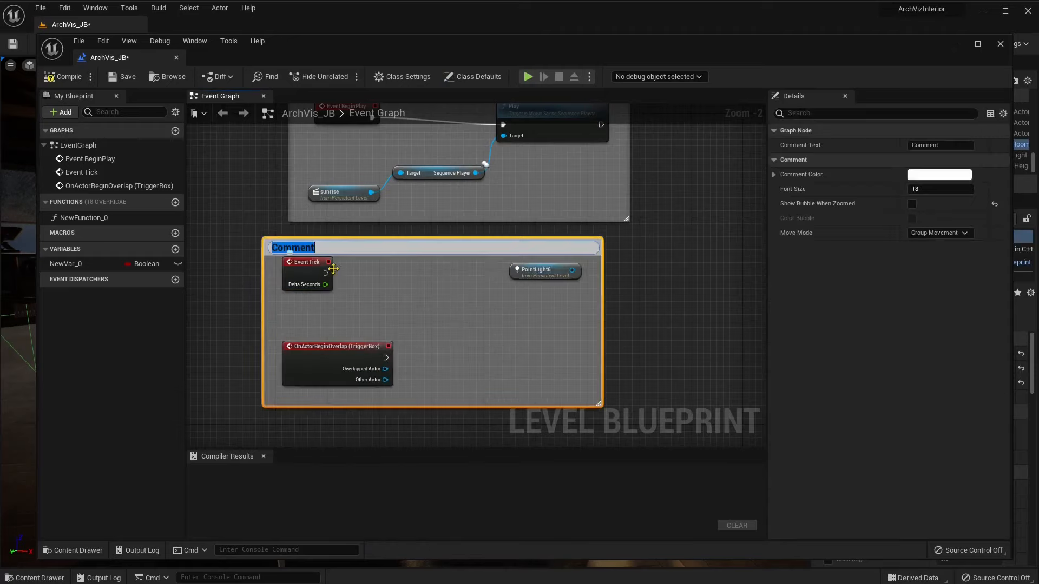
type("whate")
type("vver")
left_click(357, 295)
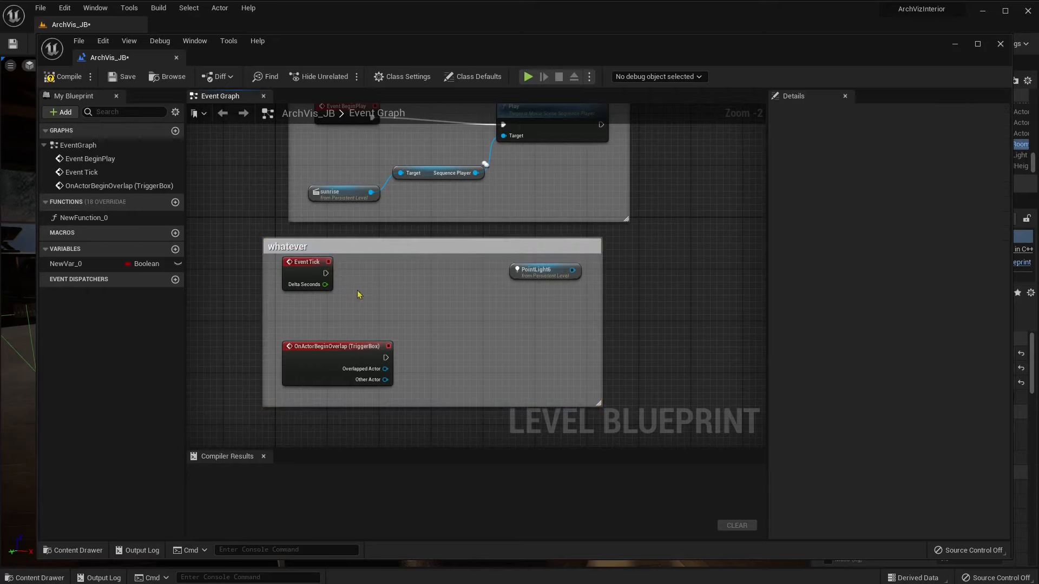
Select the PointLight6 node, move the blueprint window aside to reveal the level, and select the lamp's light in the living area.
left_click(564, 279)
left_click_drag(410, 54, 848, 57)
right_click_drag(260, 303, 195, 304)
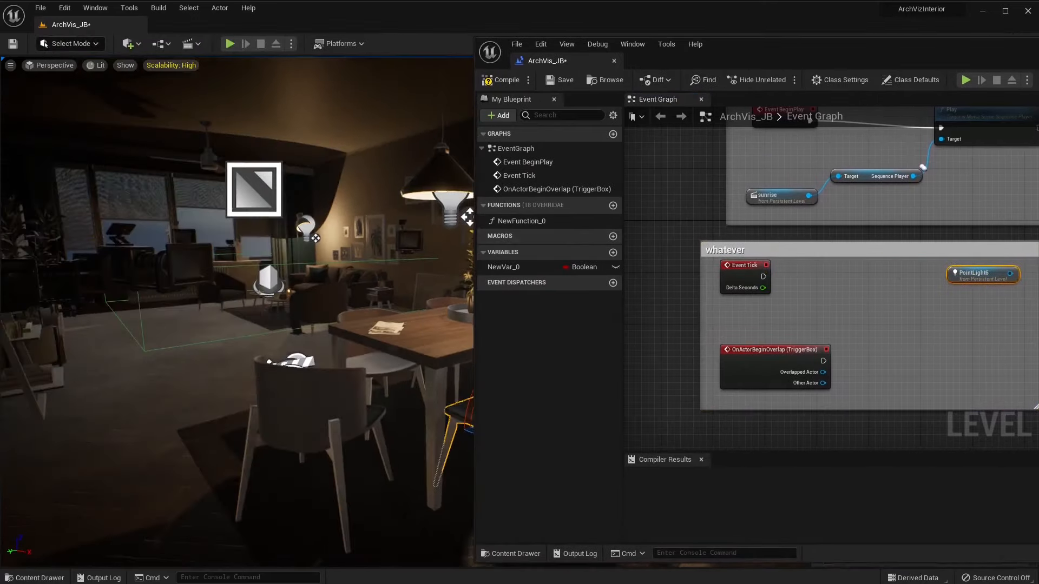
left_click(313, 236)
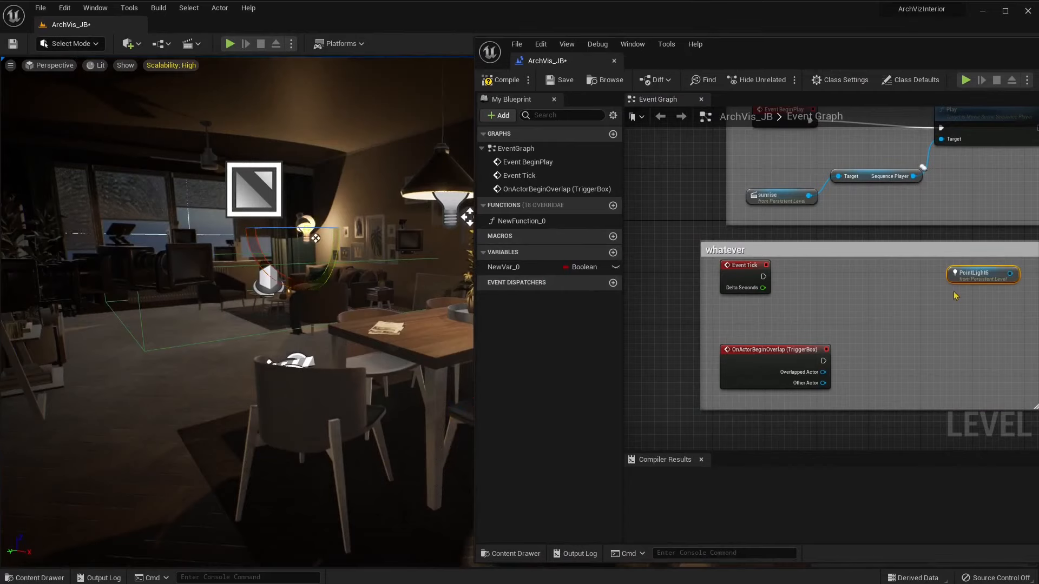
Create a reference to PointLight8, the pendant light above the dining table, and place its node below PointLight6.
right_click_drag(337, 279, 401, 265)
left_click(238, 248)
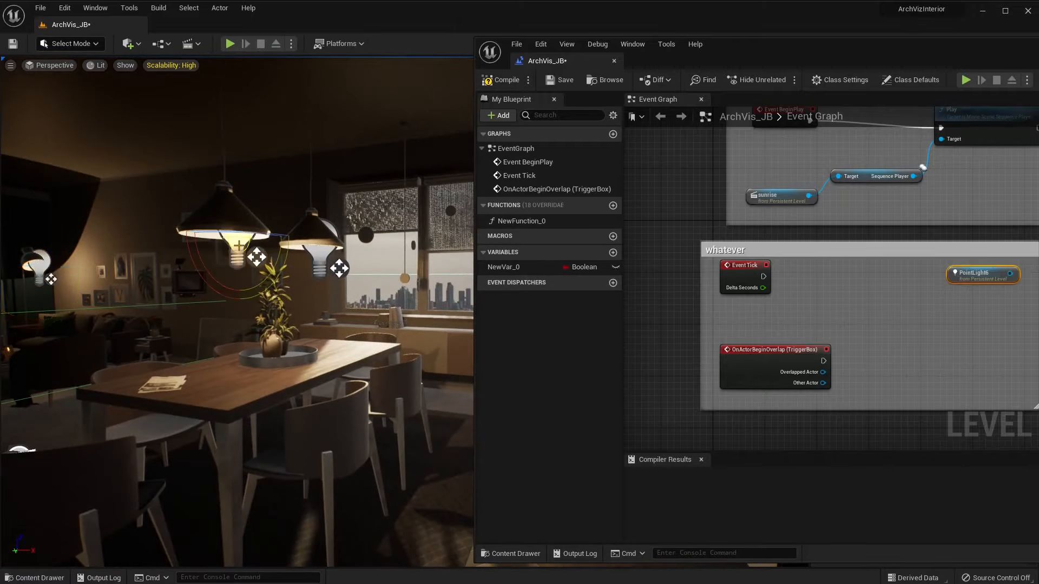
right_click(826, 296)
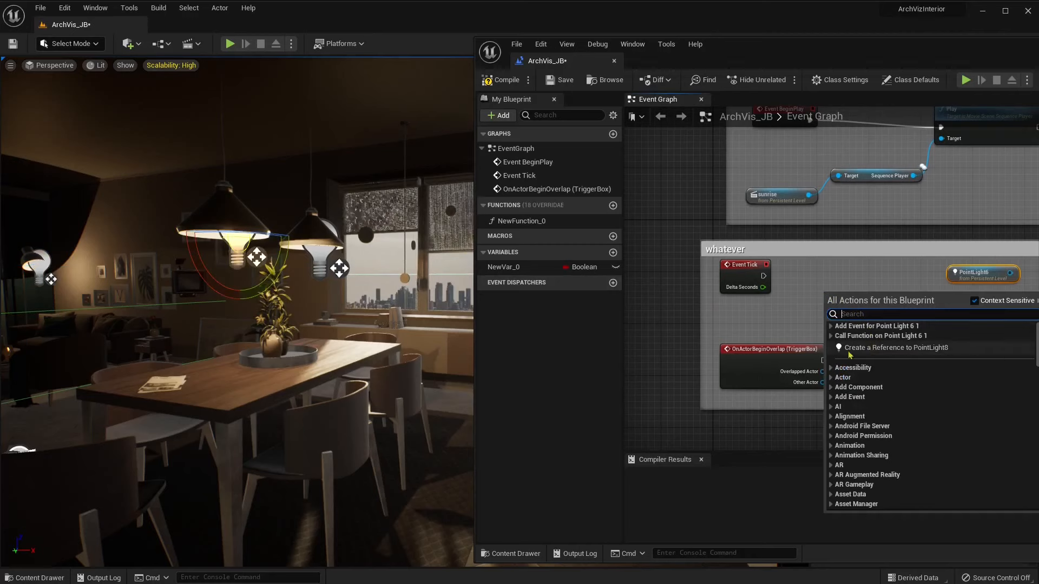
left_click(915, 352)
left_click_drag(868, 301, 952, 324)
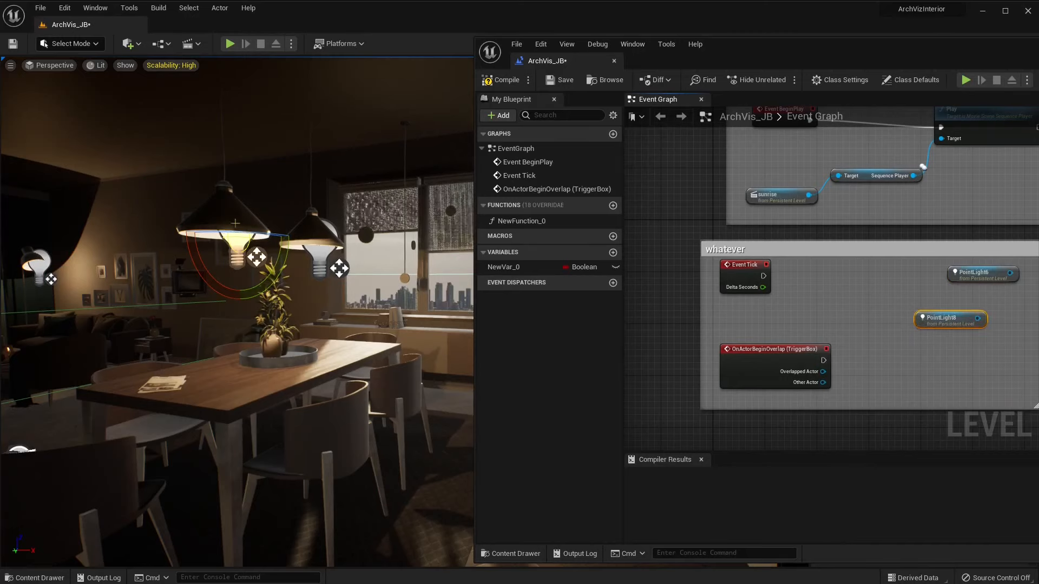
right_click_drag(329, 350, 299, 347)
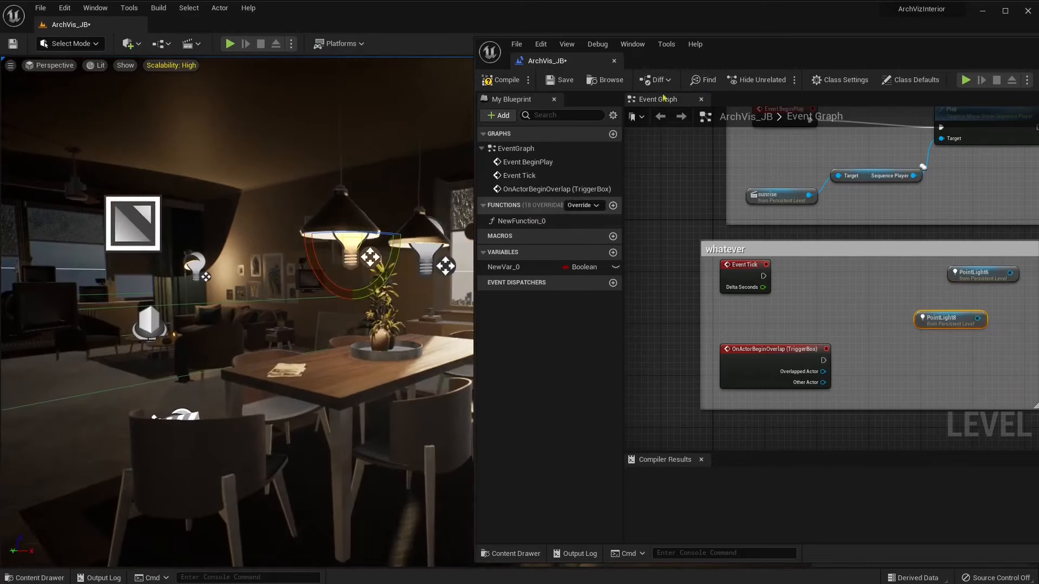
Uncover more of the level view and place a Trigger Sphere beyond the dining table, near the window.
left_click_drag(730, 43, 893, 55)
right_click_drag(263, 326, 326, 335)
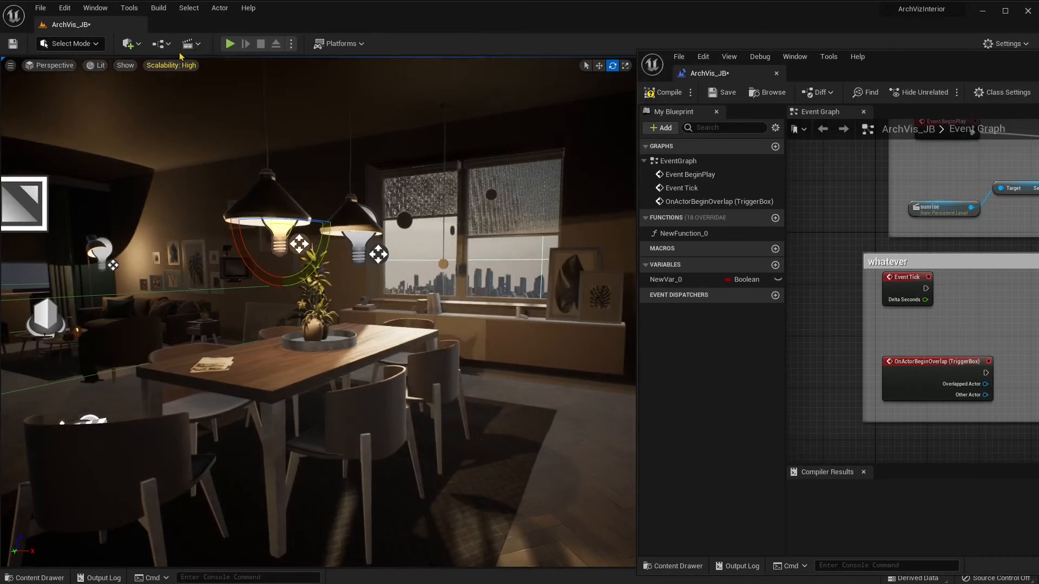
left_click(139, 45)
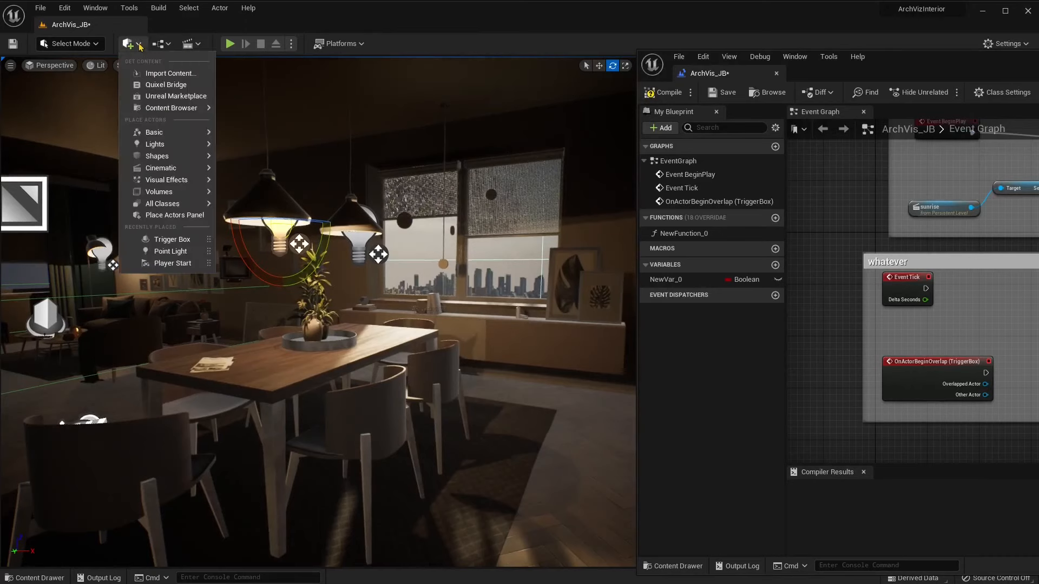
mouse_move(181, 182)
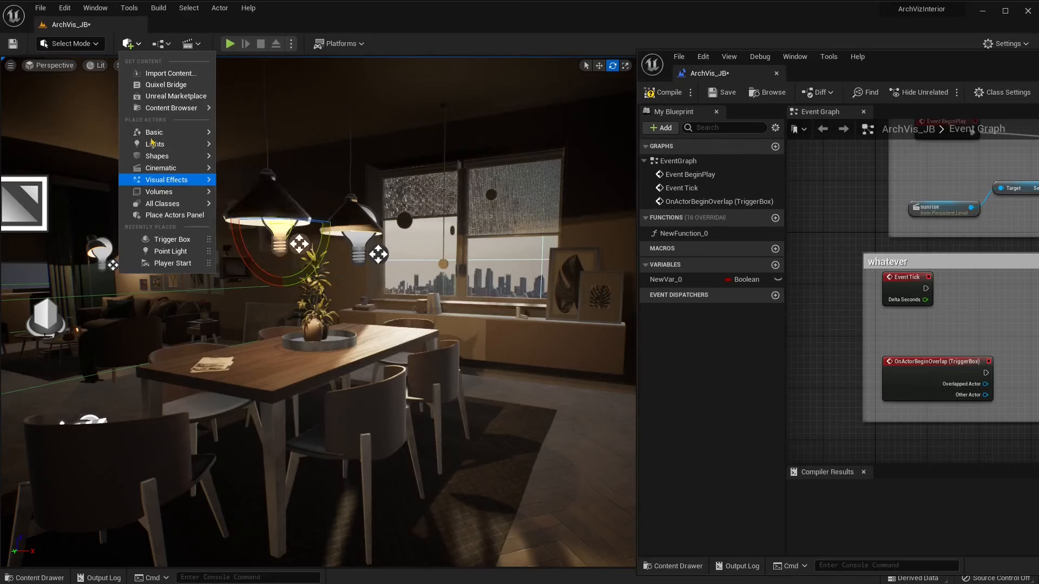
mouse_move(154, 135)
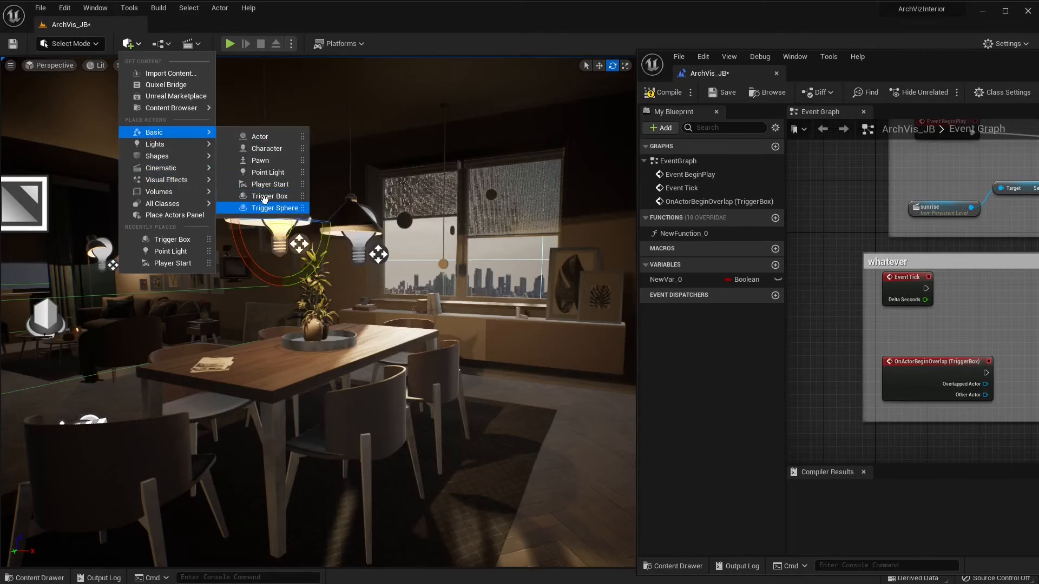
left_click_drag(263, 207, 398, 306)
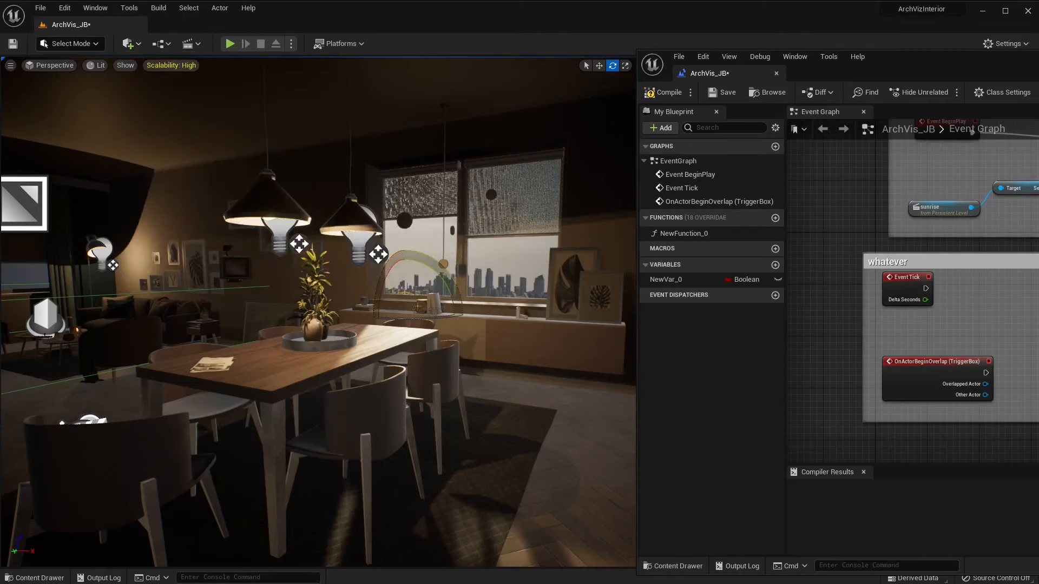
right_click_drag(442, 394, 435, 371)
key("w")
key("w")
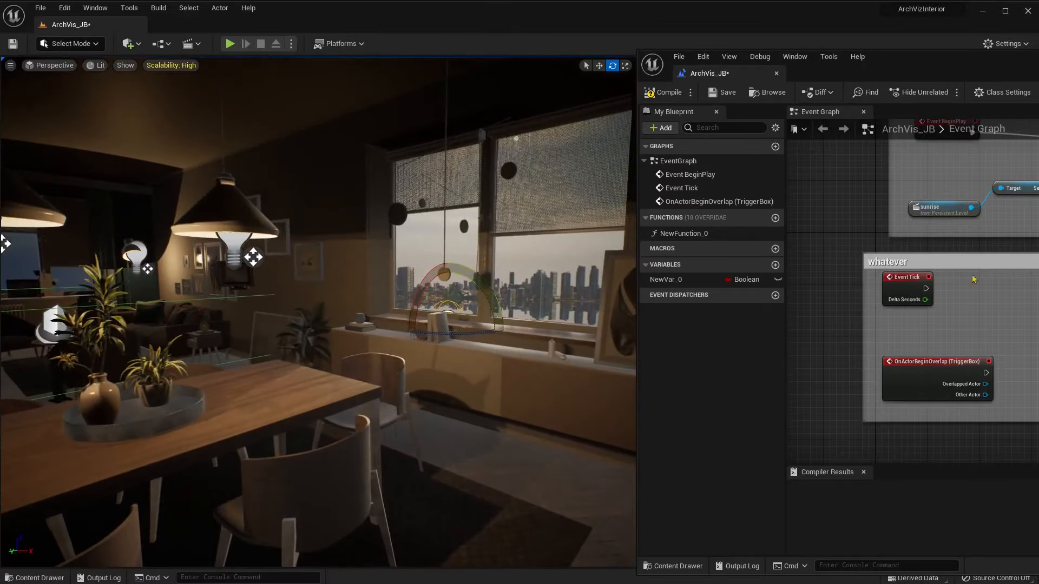
Review the "whatever" nodes in the Level Blueprint, uncover the level view, and select the TriggerBox followed by the TriggerSphere beyond the window.
left_click_drag(926, 64, 543, 54)
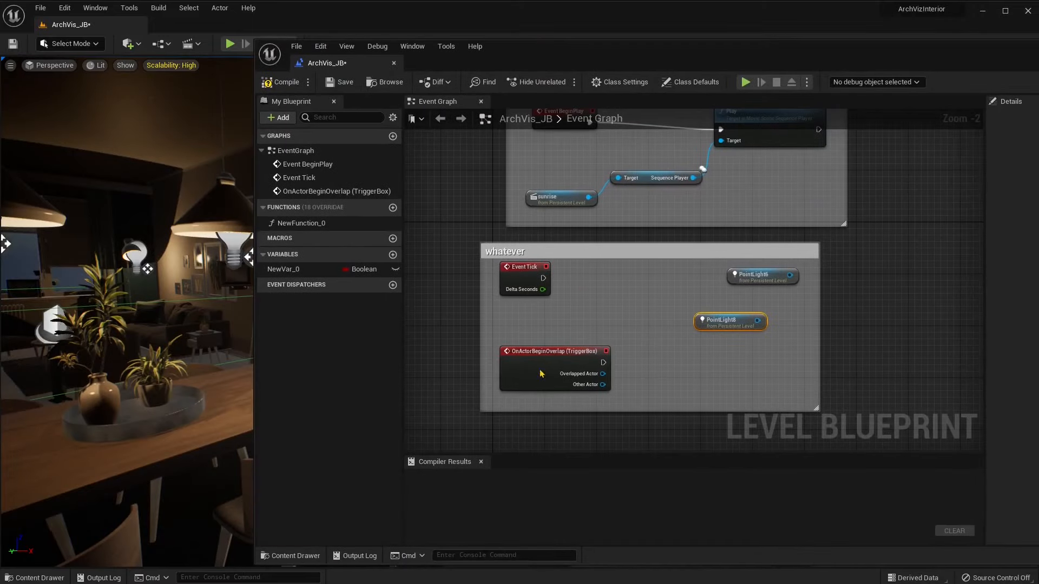
scroll(539, 373, "up", 2)
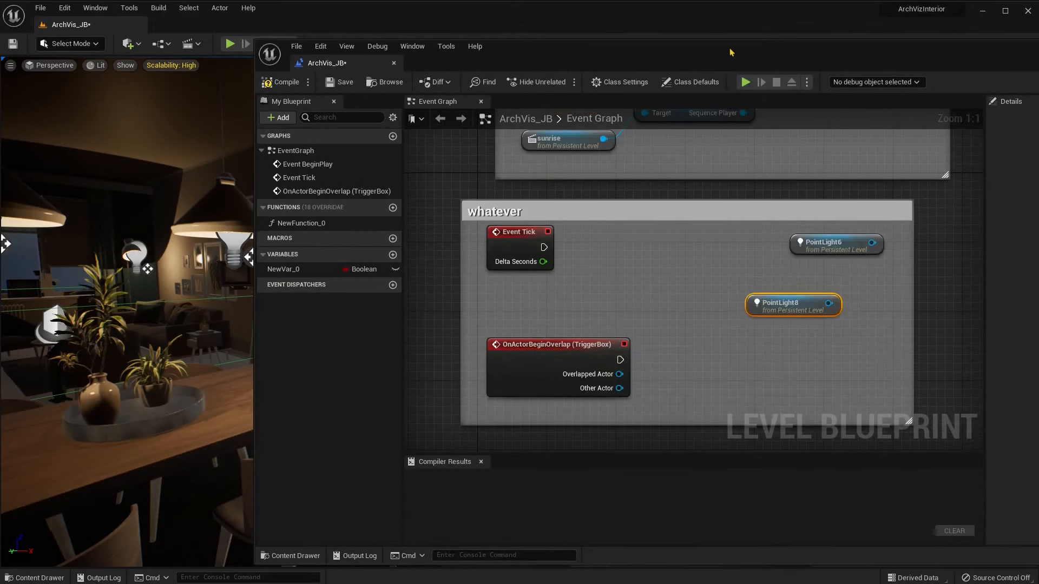
left_click_drag(730, 53, 1036, 353)
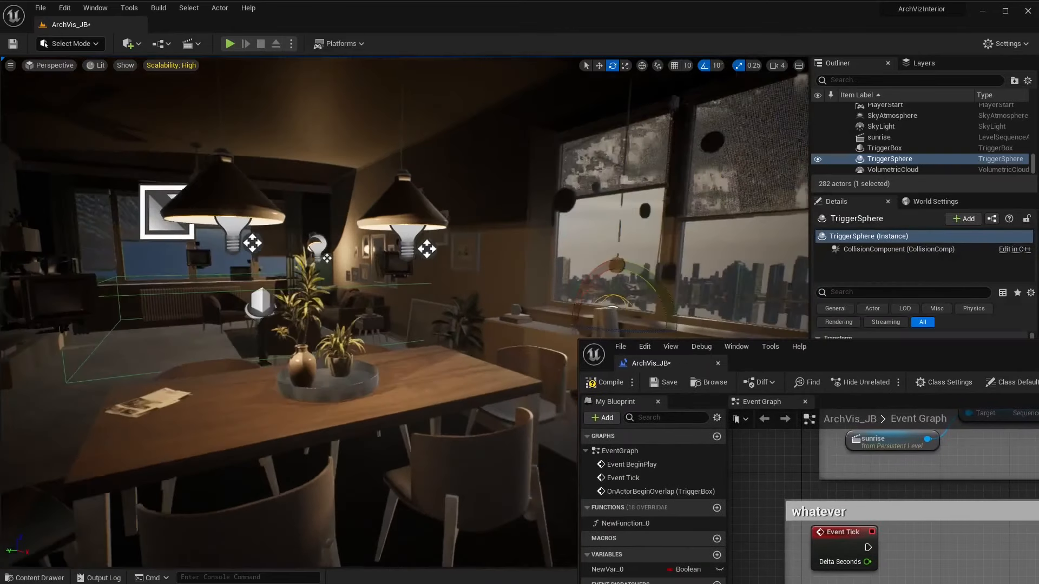
mouse_move(335, 303)
right_mouse_down()
mouse_move(295, 298)
mouse_move(319, 298)
right_mouse_up()
left_click(271, 299)
key("w")
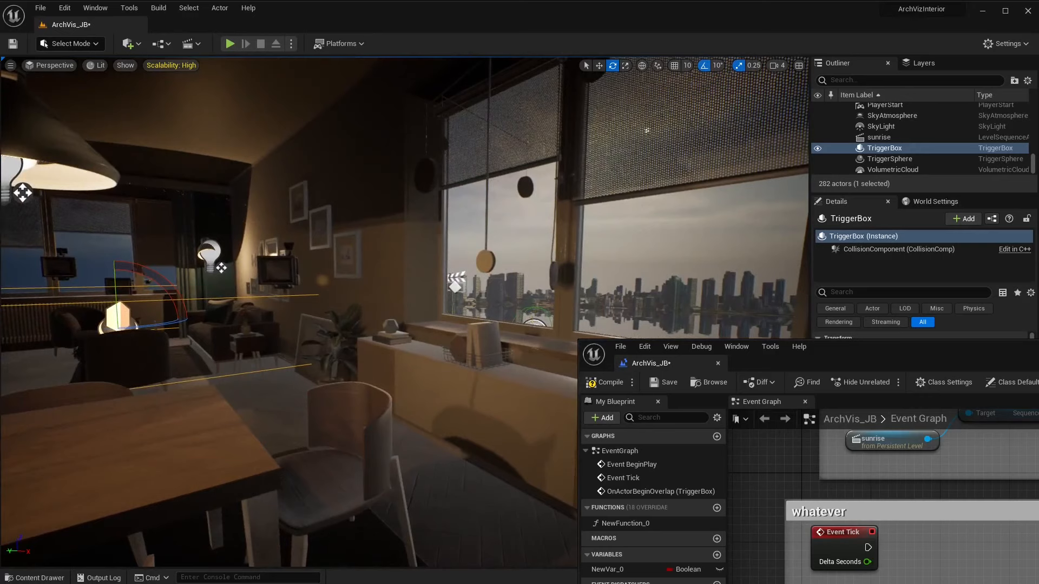
left_click(534, 323)
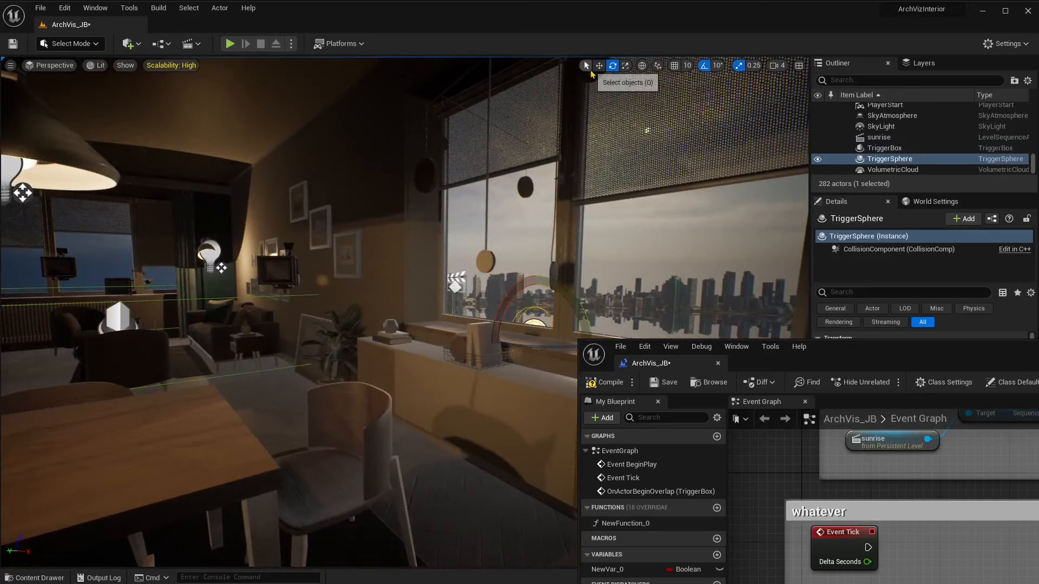
Switch to translation and move the TriggerSphere from outside the window back toward the apartment interior.
left_click(586, 65)
mouse_move(403, 303)
right_mouse_down()
mouse_move(403, 279)
mouse_move(398, 295)
mouse_move(373, 306)
mouse_move(319, 311)
mouse_move(411, 303)
right_mouse_up()
key("d")
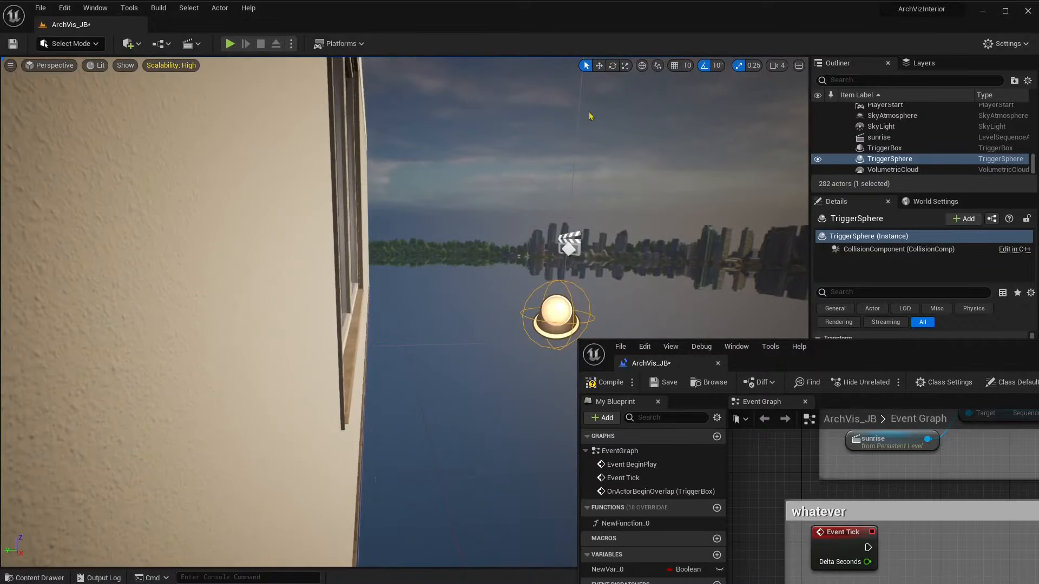
left_click(599, 66)
left_click_drag(526, 316, 118, 319)
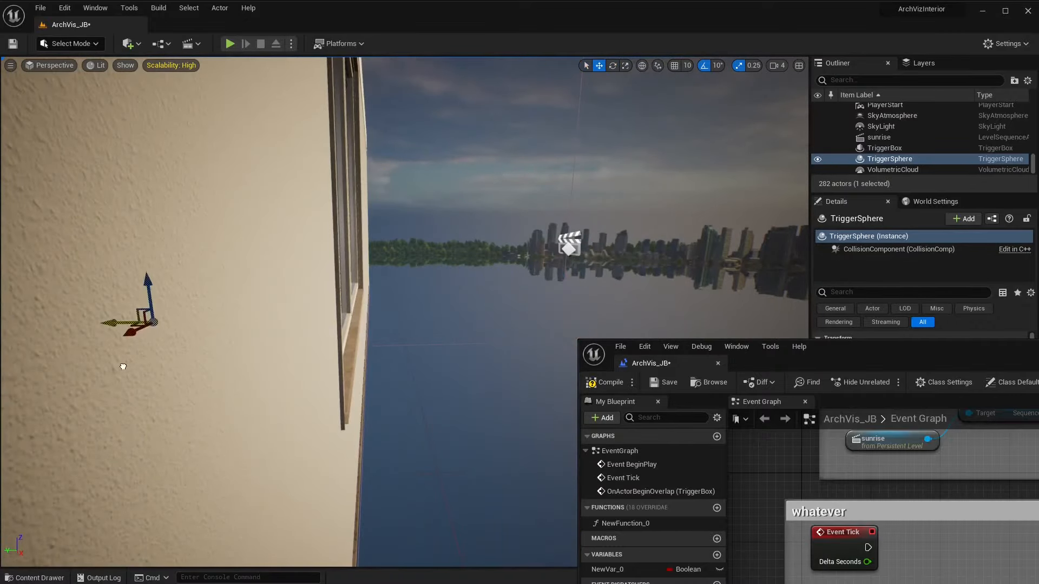
key("a")
mouse_move(122, 366)
right_mouse_down()
mouse_move(111, 368)
mouse_move(141, 379)
mouse_move(122, 376)
right_mouse_up()
key("s")
Move the TriggerSphere through the room to the near corner of the dining table, low beside the chairs.
left_click_drag(307, 304, 102, 421)
key("s")
mouse_move(102, 422)
right_mouse_down()
mouse_move(77, 424)
mouse_move(120, 422)
right_mouse_up()
key("w")
key("a")
key("s")
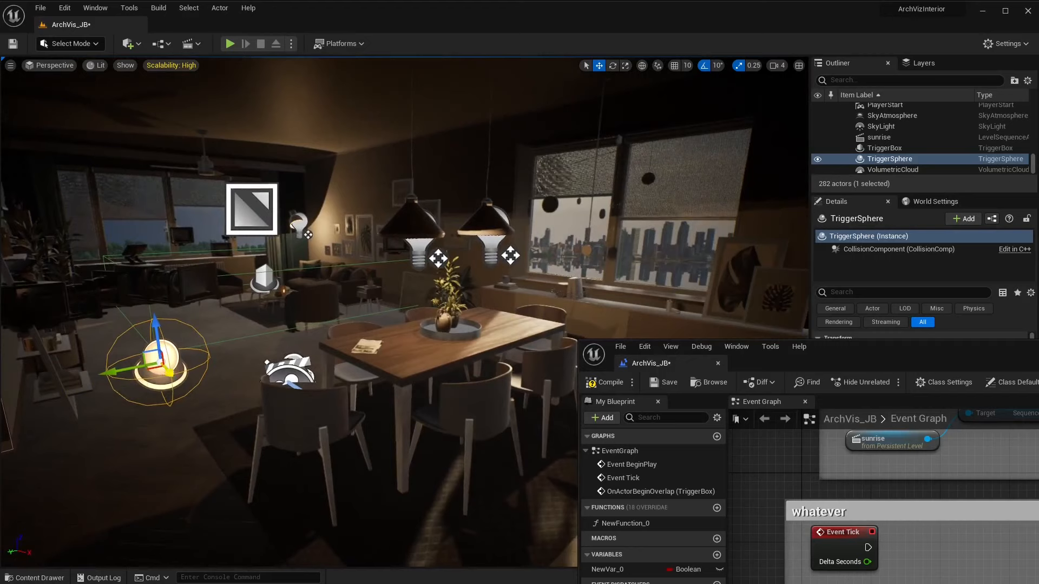
left_click_drag(160, 359, 390, 399)
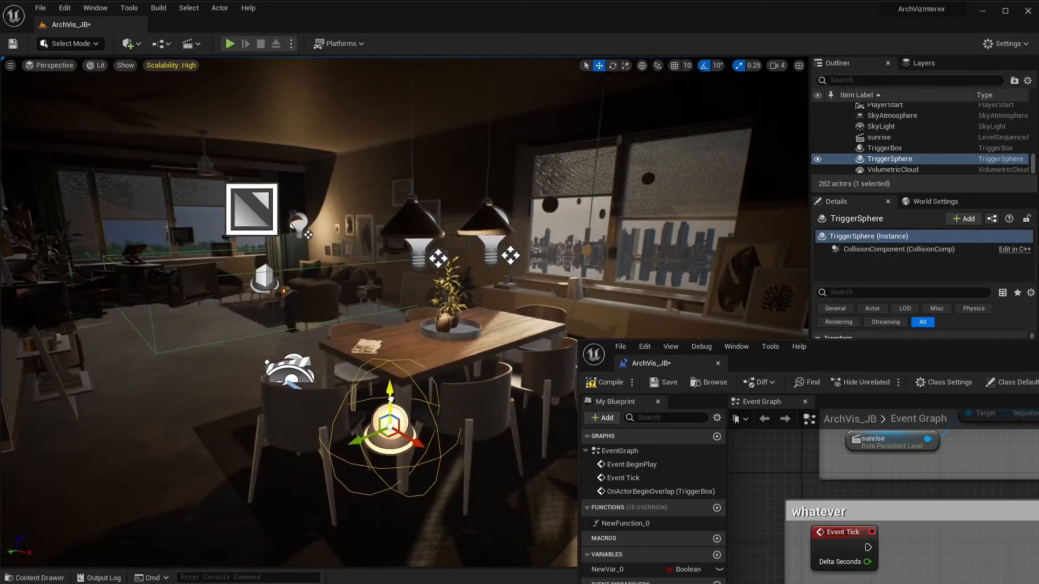
key("a")
right_click_drag(391, 399, 435, 412)
left_click_drag(302, 403, 352, 409)
Uncover the TriggerSphere's shape properties and enlarge its sphere radius to about 114, covering the dining table area.
left_click_drag(863, 349, 413, 583)
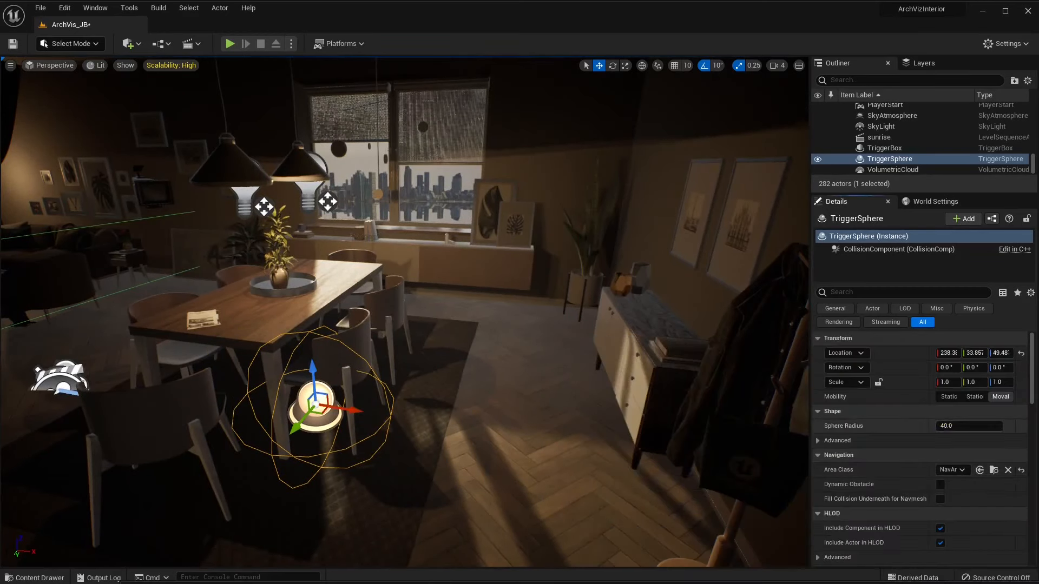
left_click_drag(936, 426, 979, 425)
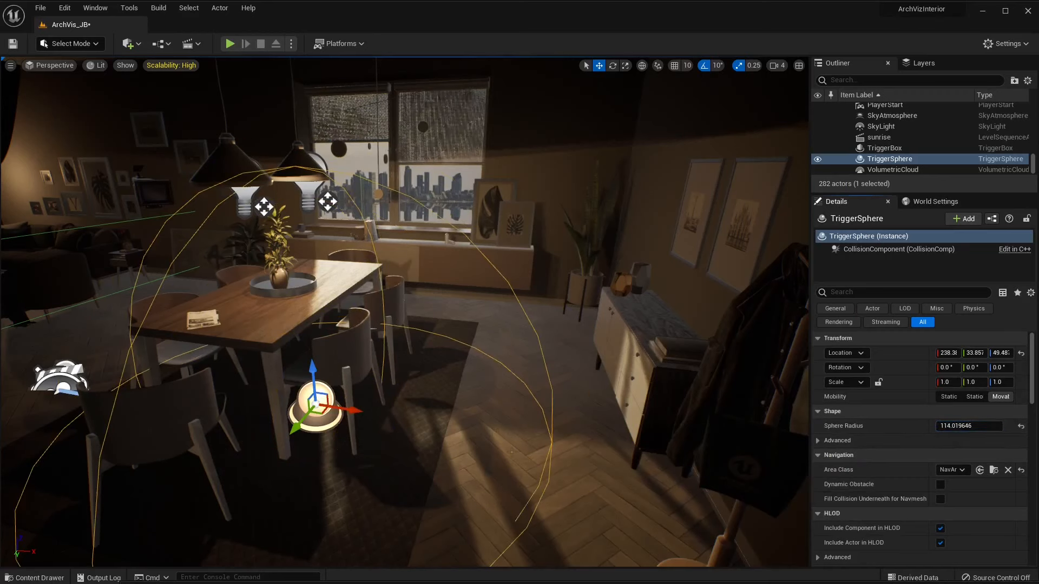
right_click_drag(487, 314, 400, 297)
left_click_drag(412, 583, 413, 578)
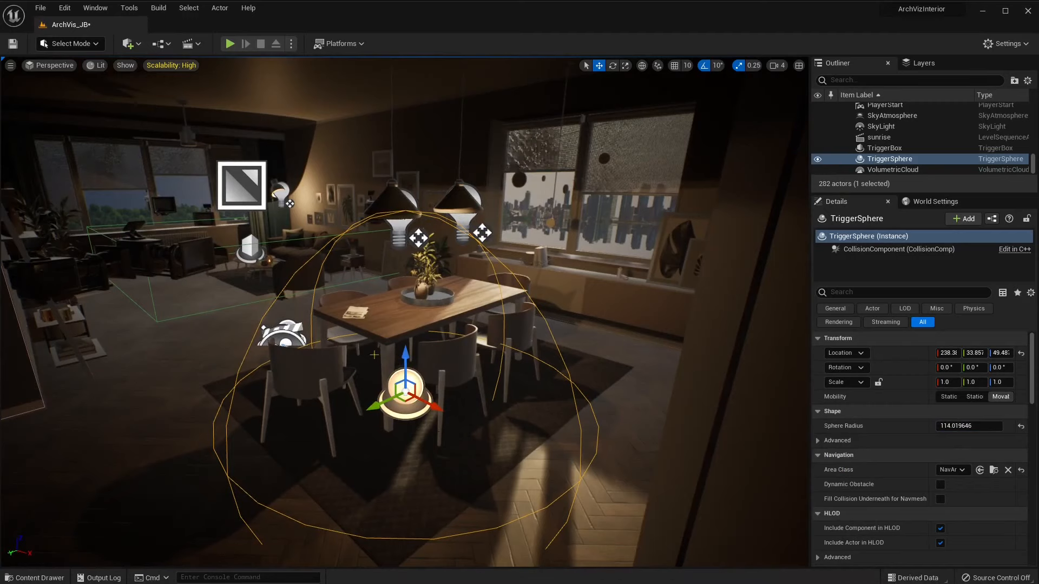
right_click_drag(383, 405, 362, 416)
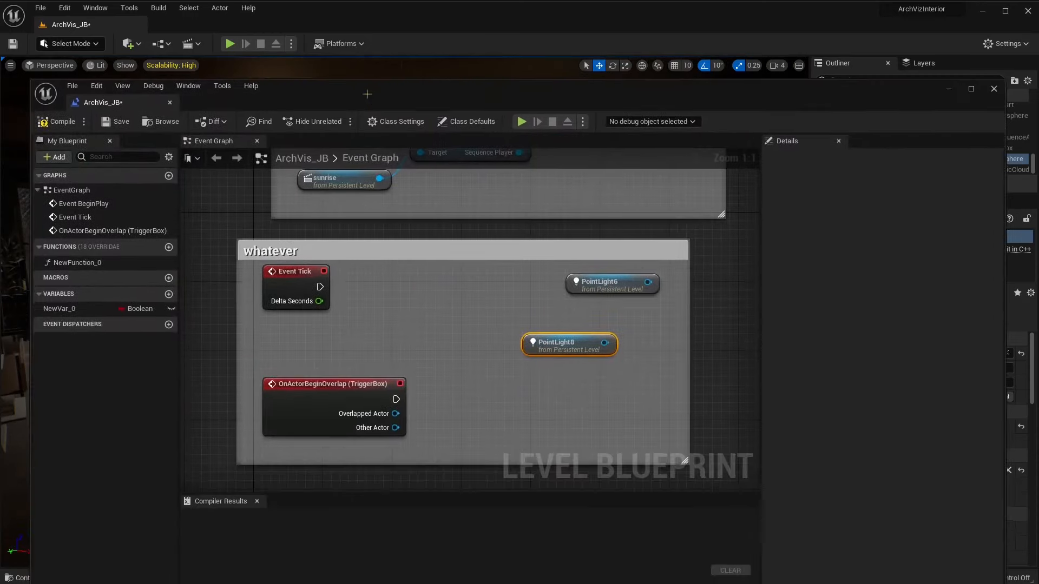
Delete the "whatever" comment together with its event and point light nodes from the Level Blueprint.
scroll(422, 310, "down", 2)
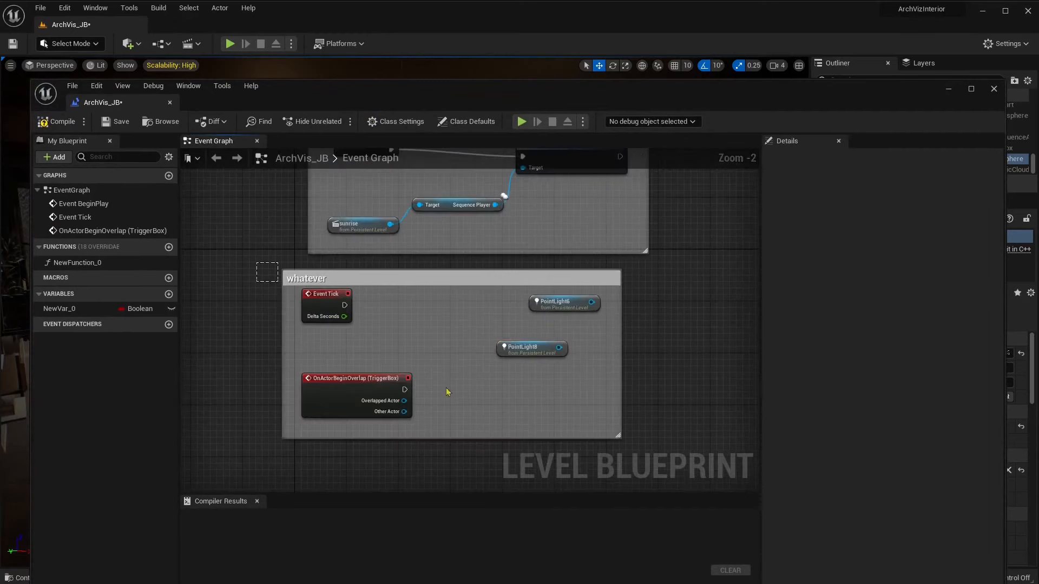
left_click_drag(446, 391, 637, 445)
key("Delete")
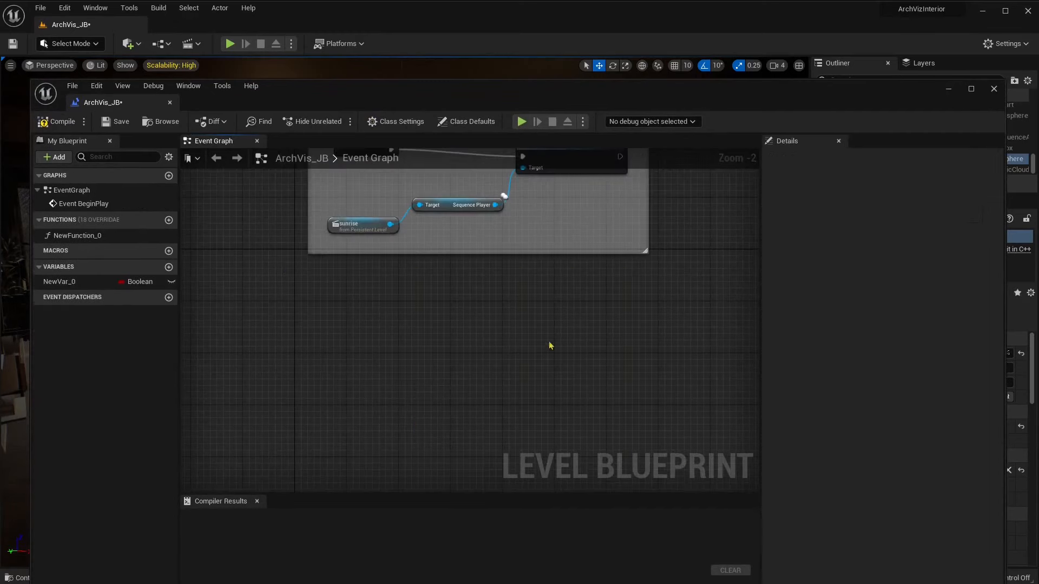
Shift the Play node slightly away from Event BeginPlay within the "Startup with Sunrise" comment, and clear the selection.
right_click_drag(514, 285, 494, 417)
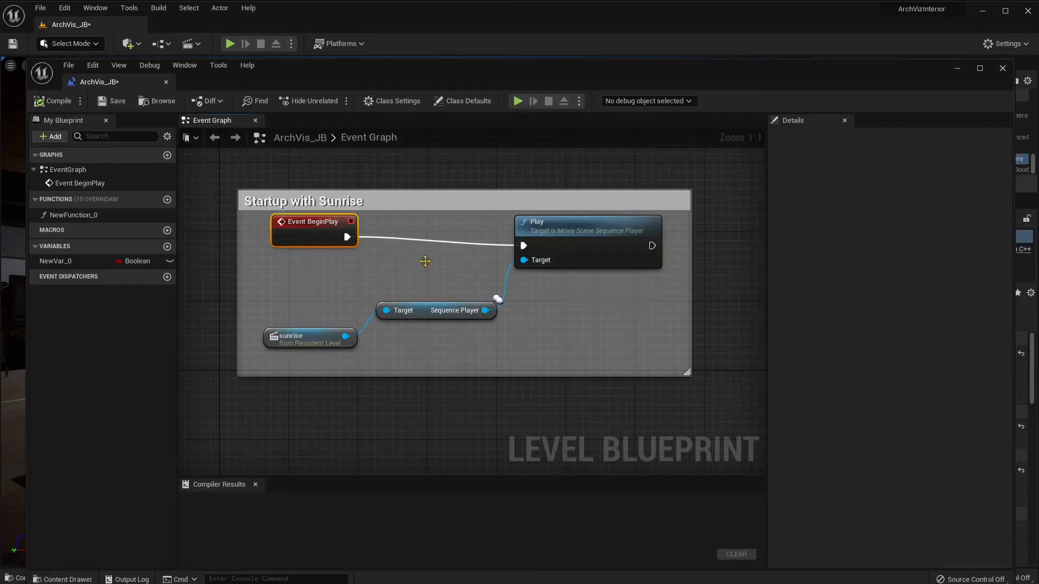
left_click_drag(552, 230, 561, 232)
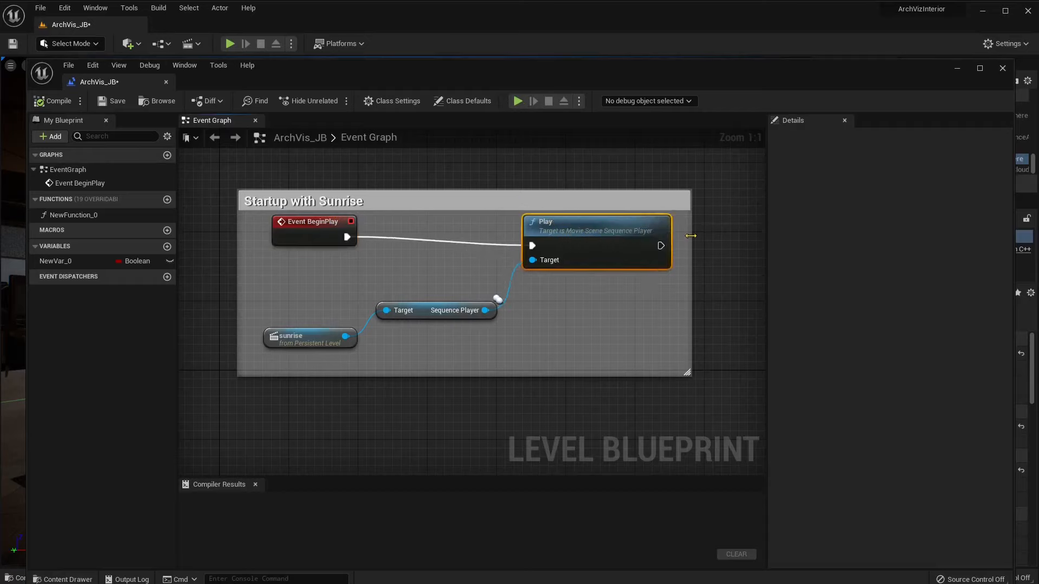
left_click(483, 183)
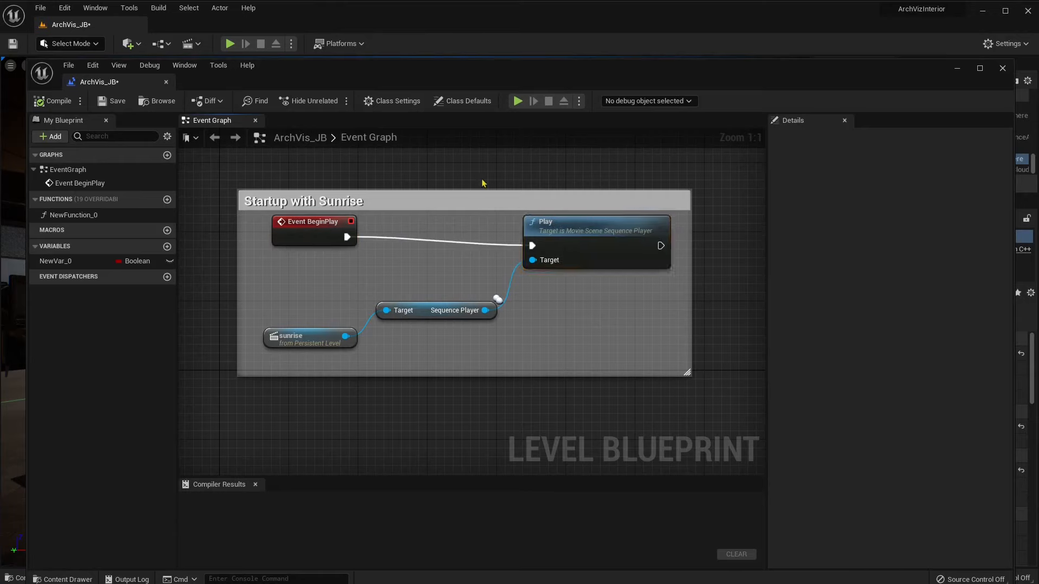
Search the available Blueprint actions for "play", browse the matches, and dismiss the list.
right_click(482, 183)
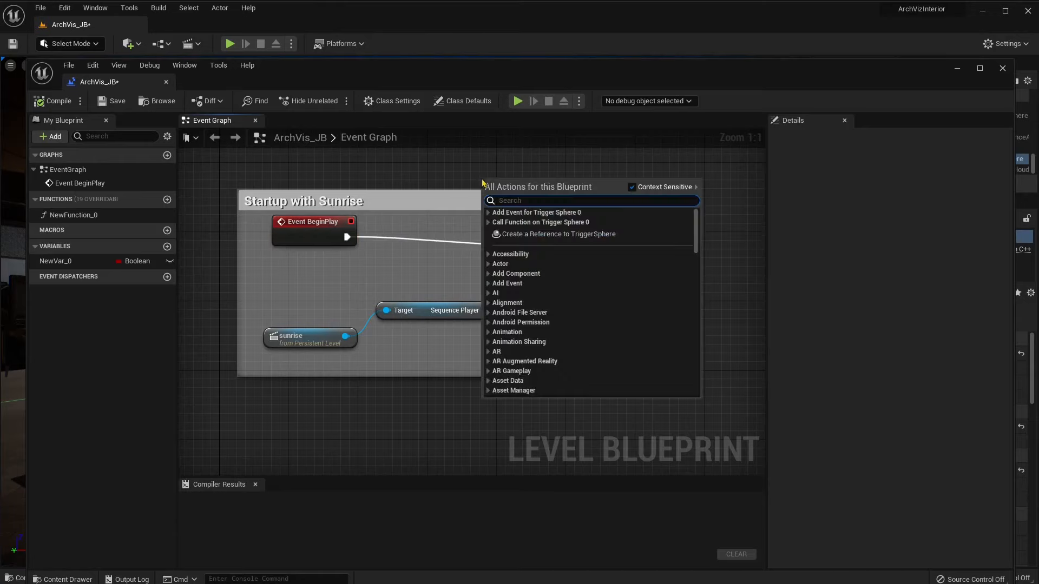
type("po")
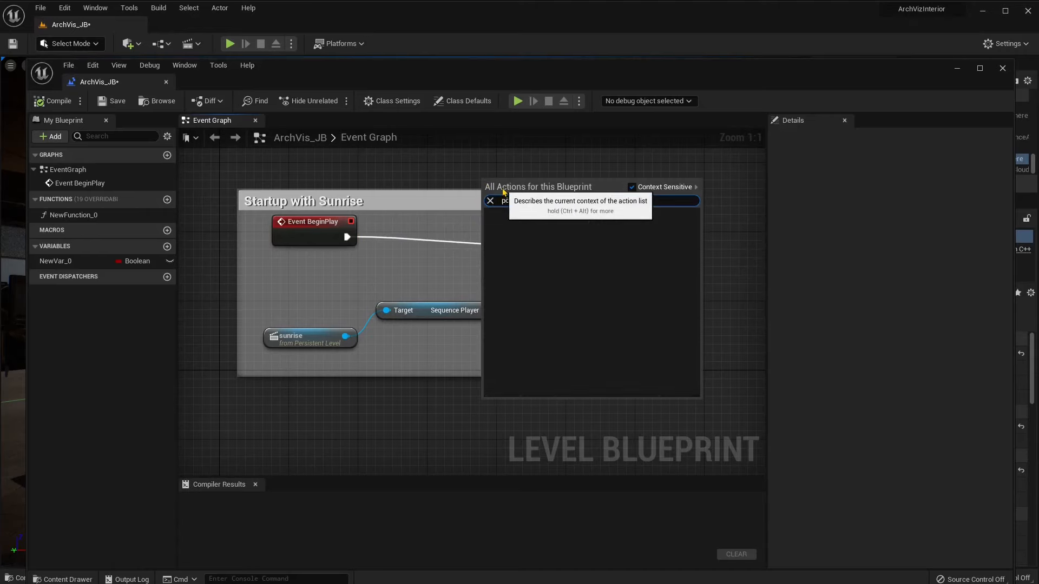
key("BackSpace")
type("lay")
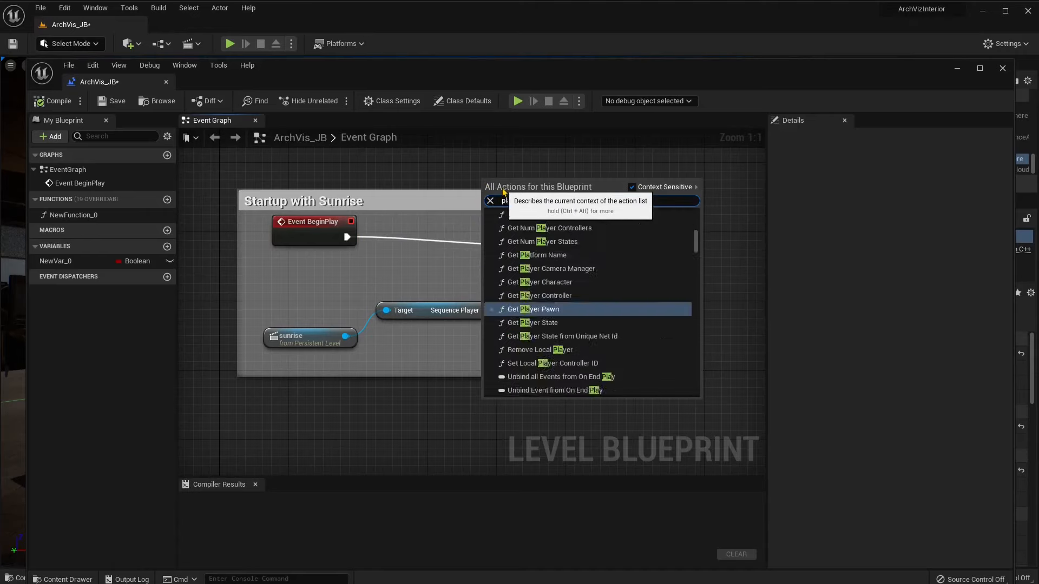
scroll(557, 306, "down", 6)
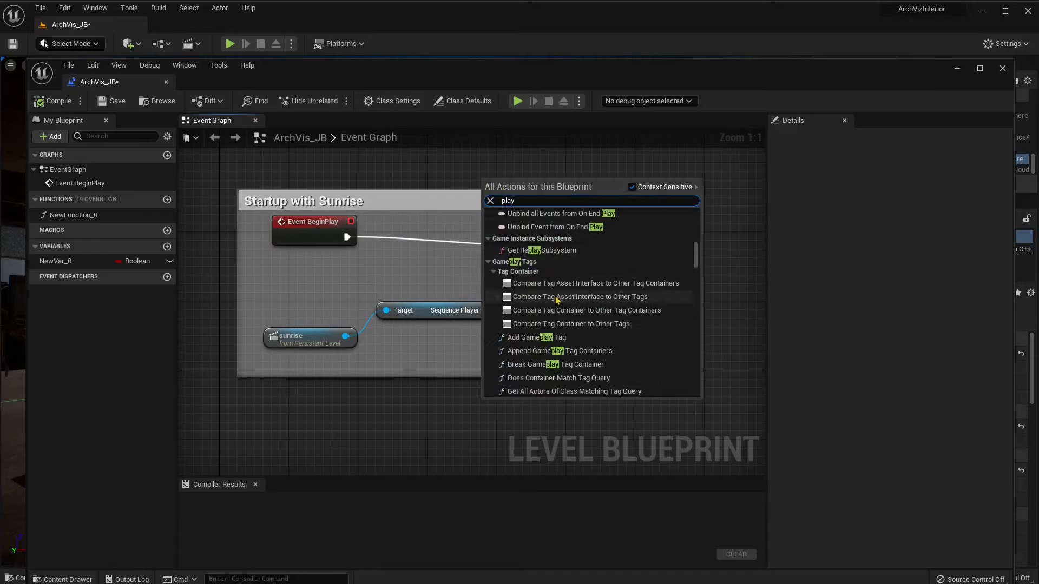
scroll(573, 306, "down", 2)
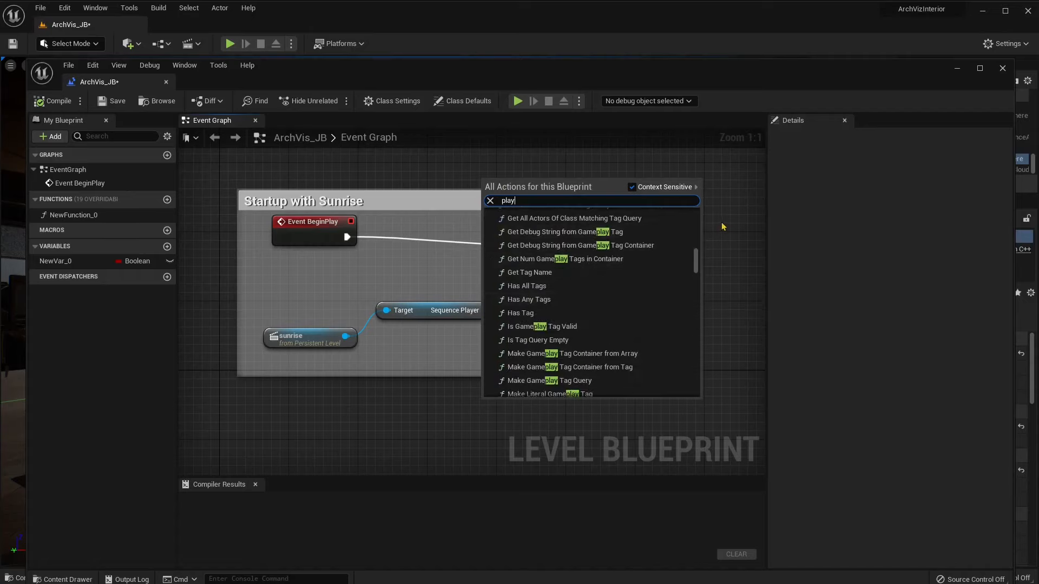
key("Return")
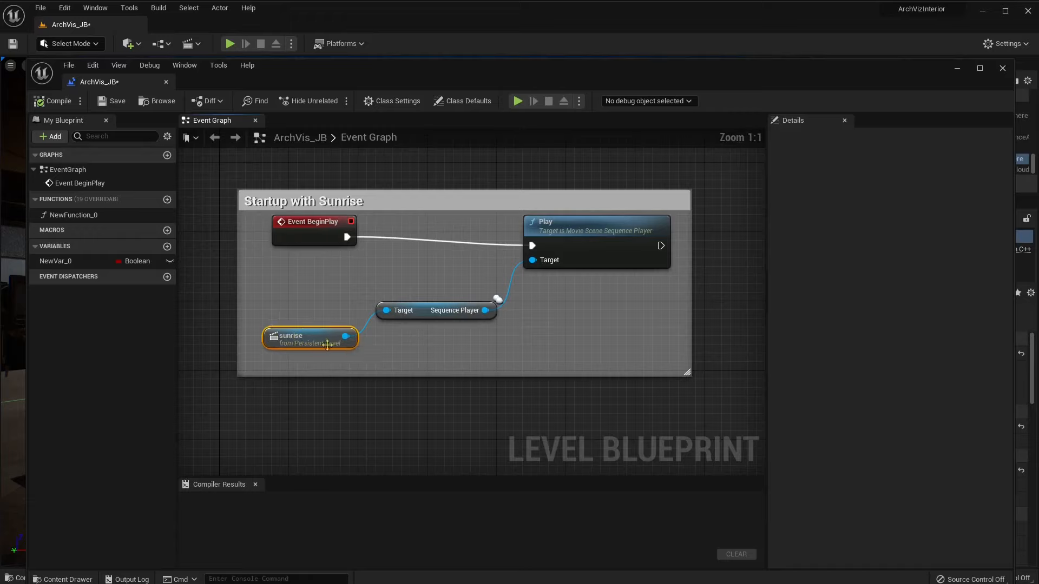
Uncover the level view, select the sunrise level sequence actor, and focus the viewport on it.
right_click_drag(327, 345, 366, 343)
left_click_drag(833, 68, 612, 394)
left_click(879, 139)
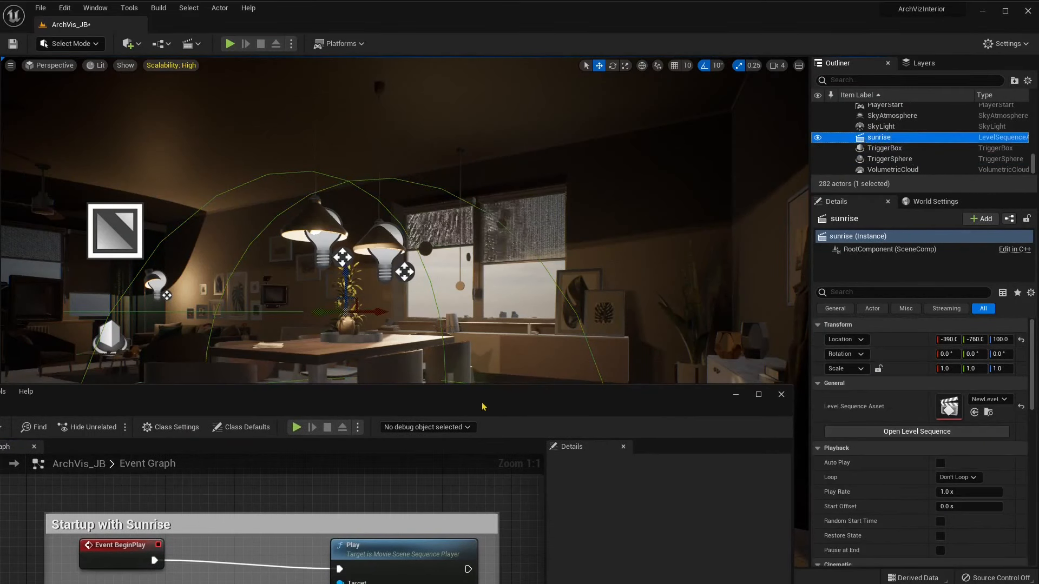
left_click_drag(483, 405, 475, 583)
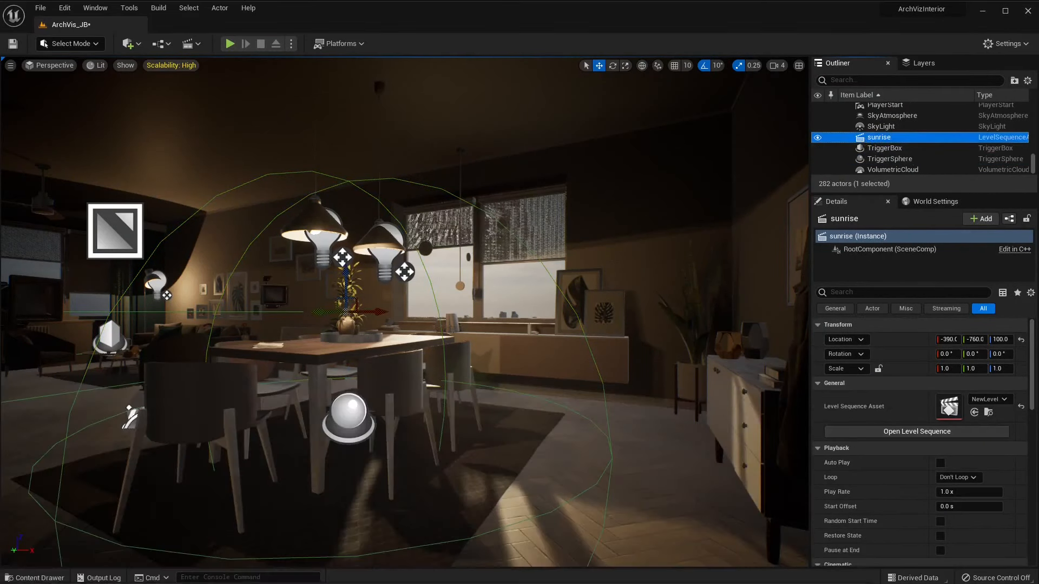
double_click(871, 138)
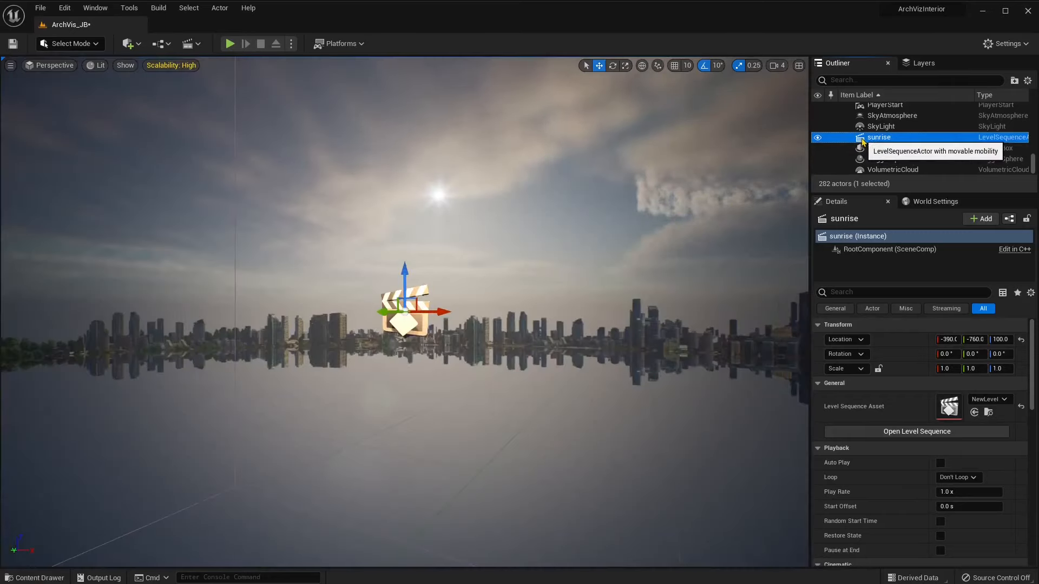
Look around the level, and bring the "Startup with Sunrise" graph back into view with the level's actor list and details uncovered.
right_click_drag(675, 188, 568, 229)
key("w")
key("s")
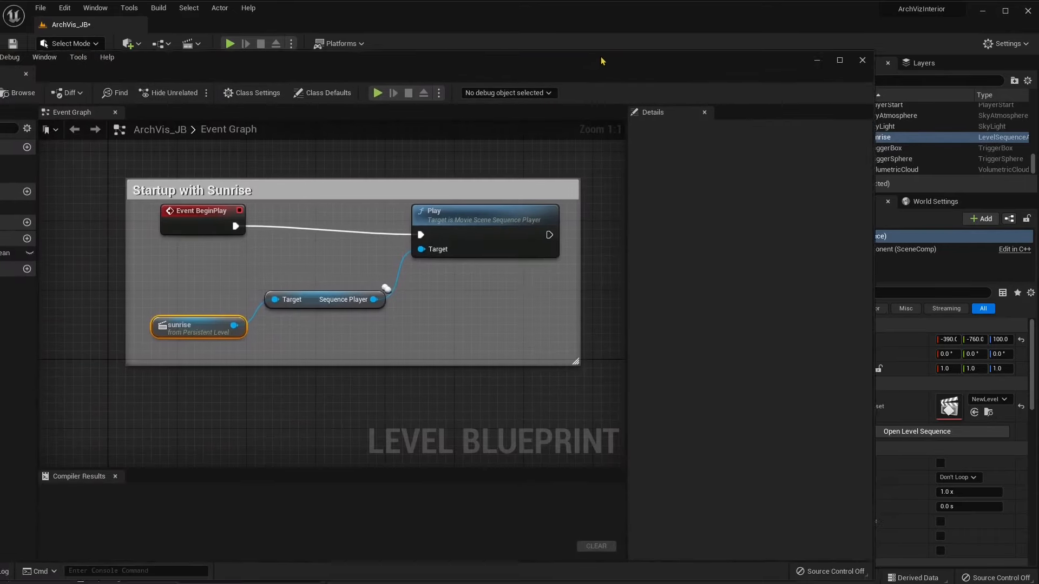
left_click_drag(598, 50, 485, 62)
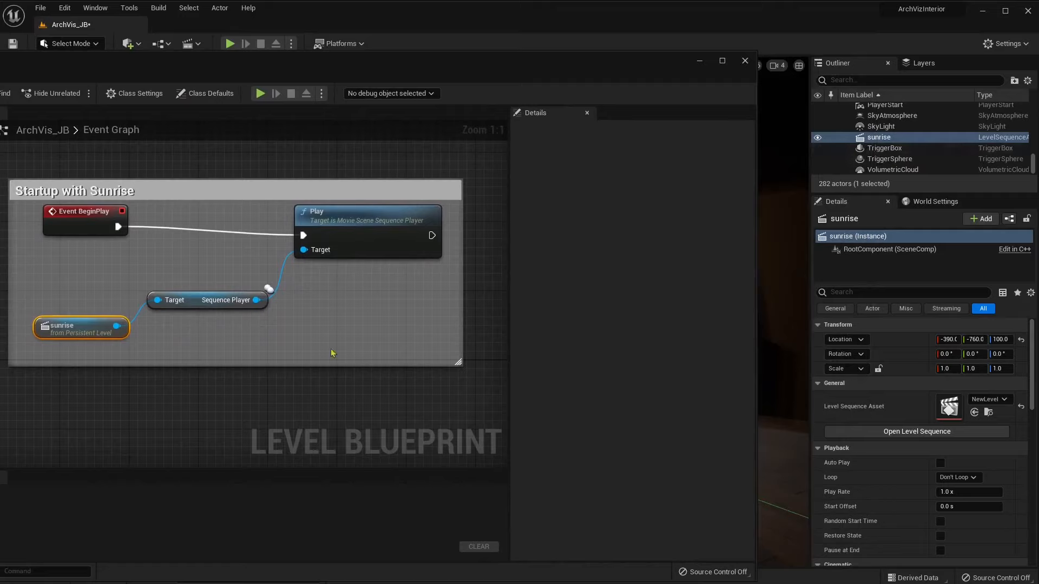